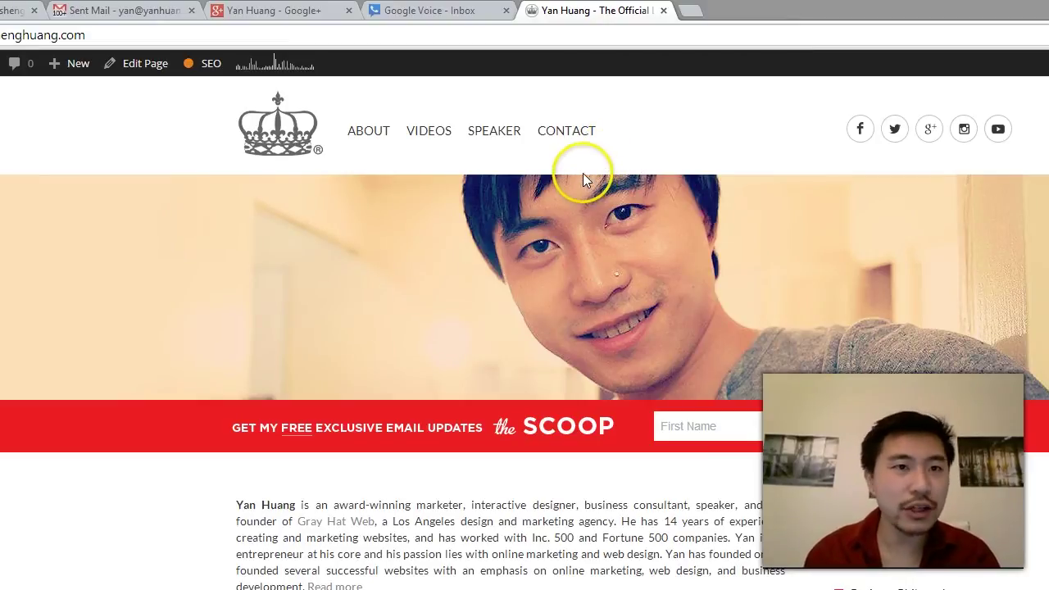
Scroll through the example article on the live blog
scroll(583, 176, down, 4)
scroll(570, 308, down, 3)
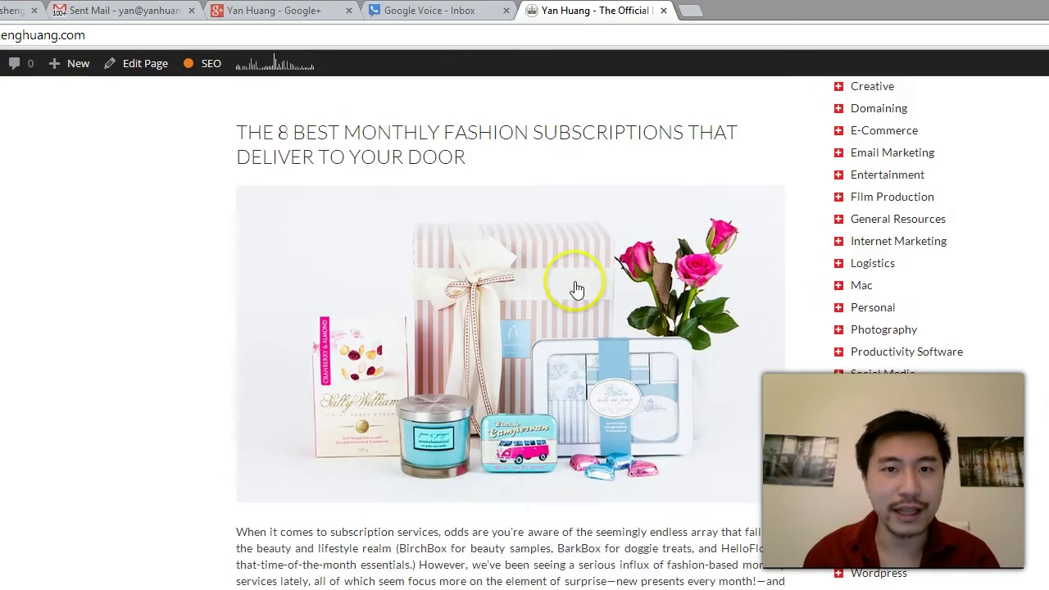
scroll(543, 212, down, 6)
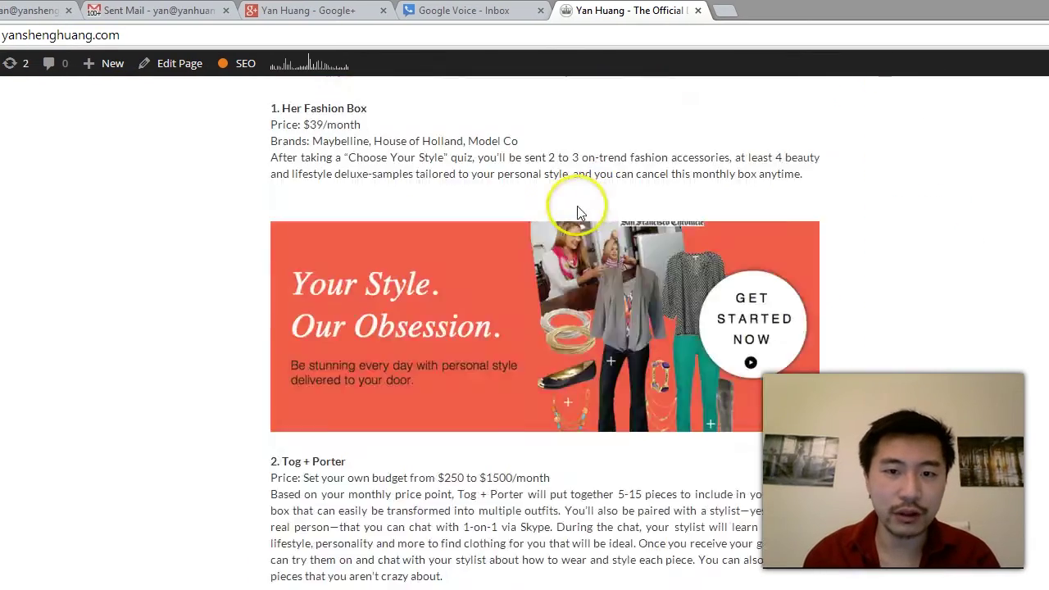
scroll(578, 213, down, 20)
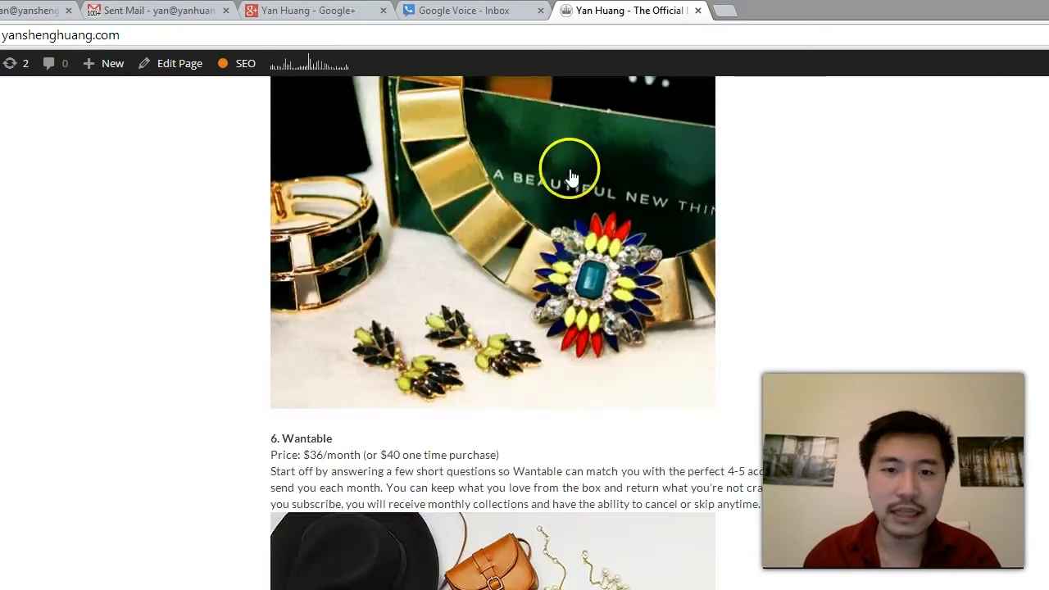
scroll(571, 178, down, 15)
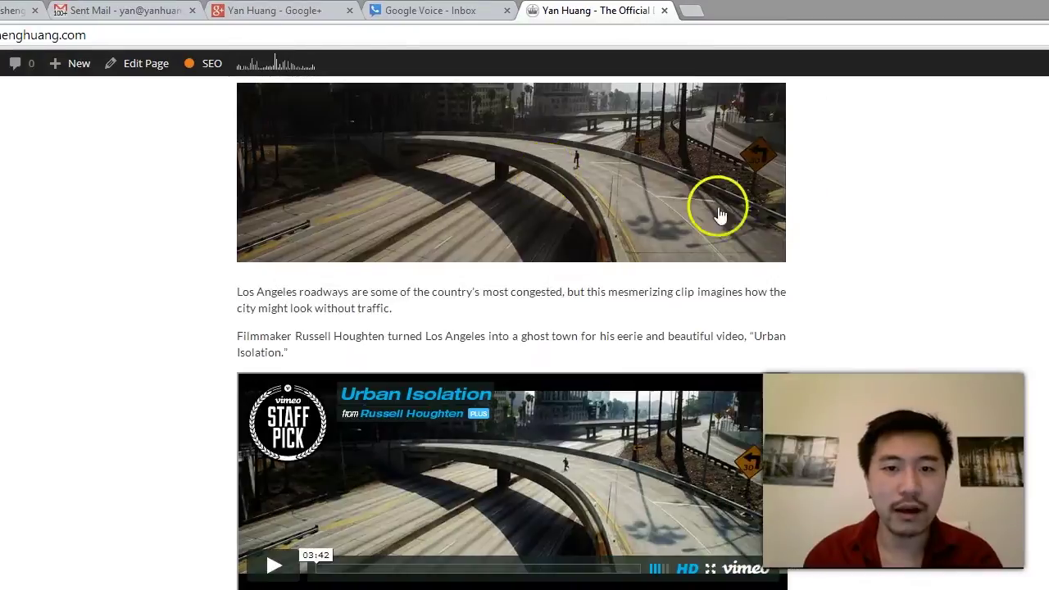
scroll(719, 215, down, 20)
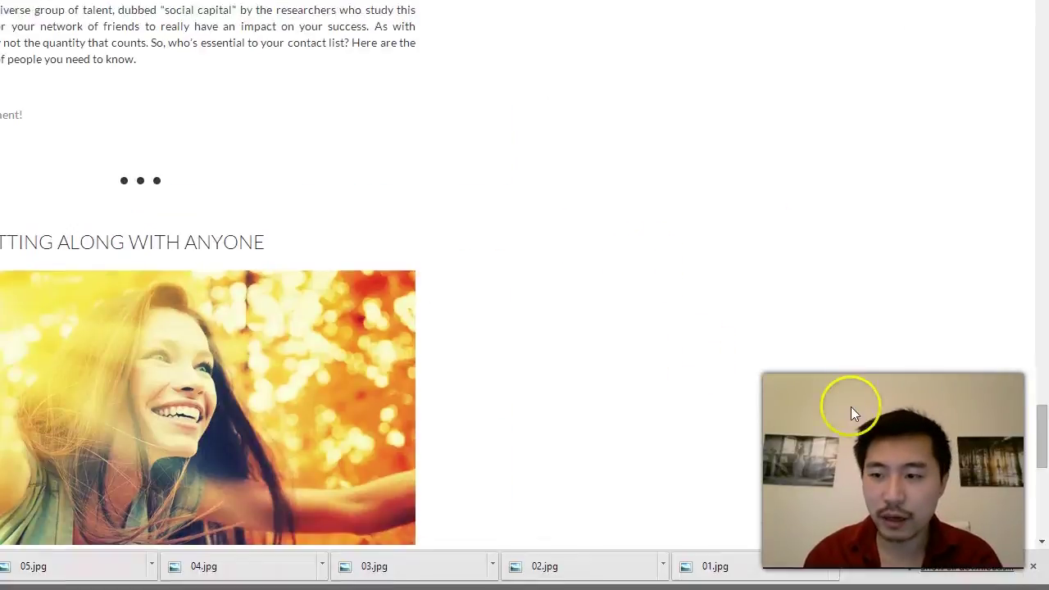
drag(1042, 426, 1015, 205)
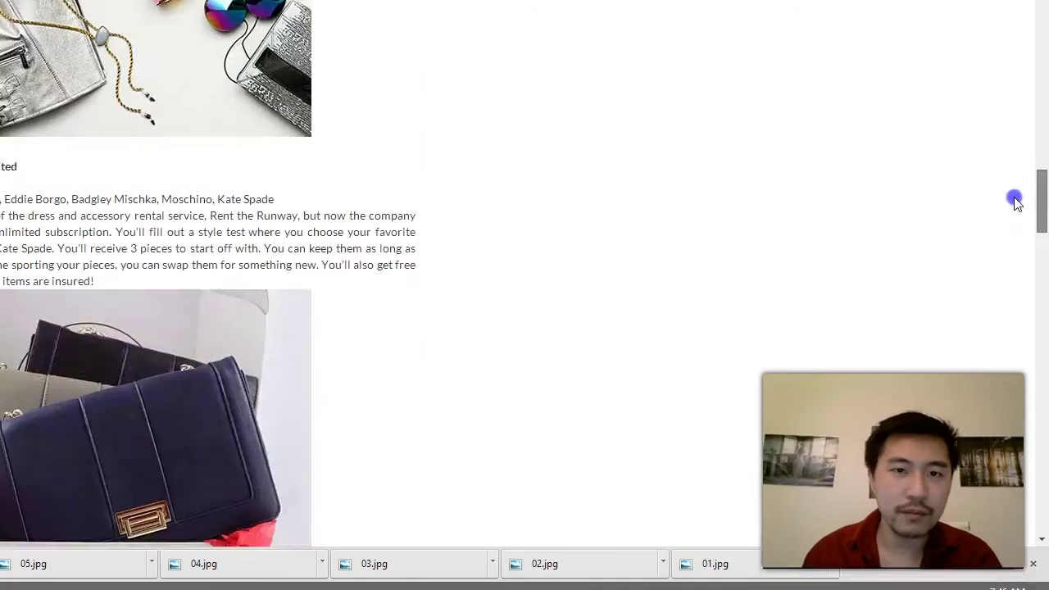
scroll(1015, 203, up, 3)
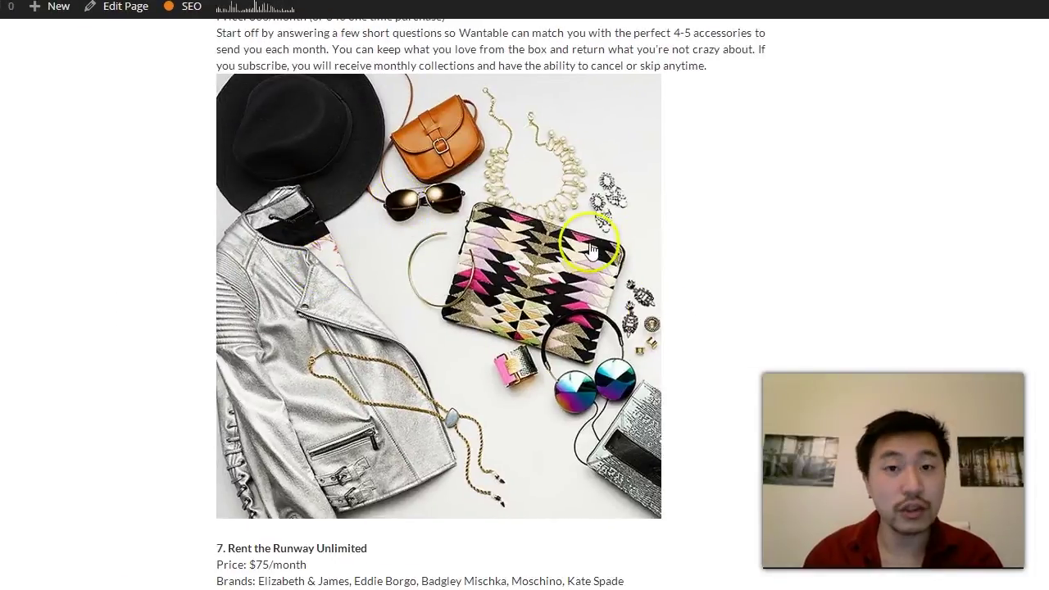
scroll(591, 250, down, 15)
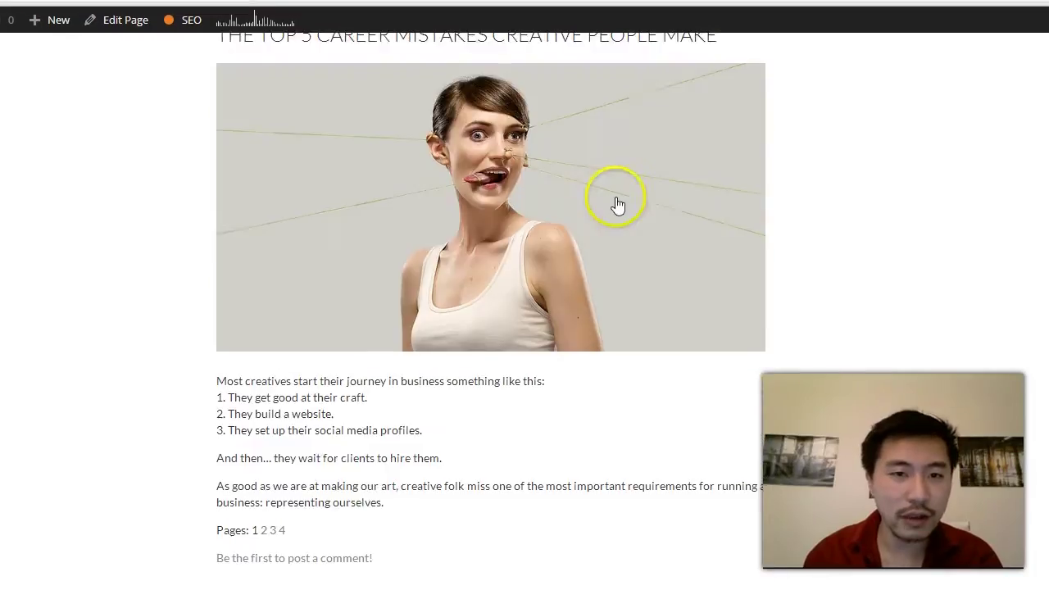
scroll(352, 391, up, 1)
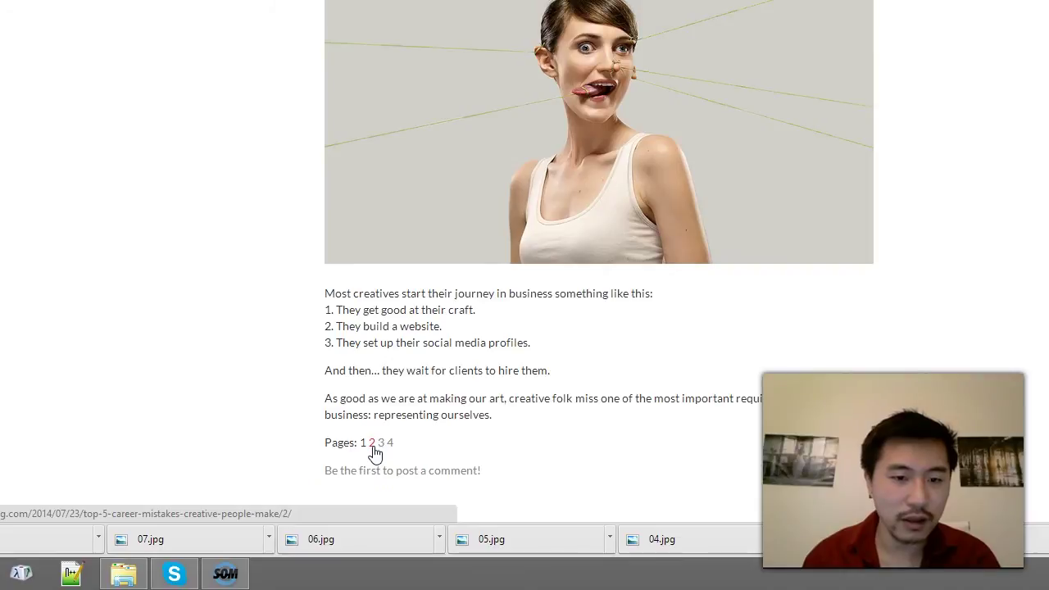
View pages 2 and 3 of the career mistakes article, then return to the blog homepage
click(373, 447)
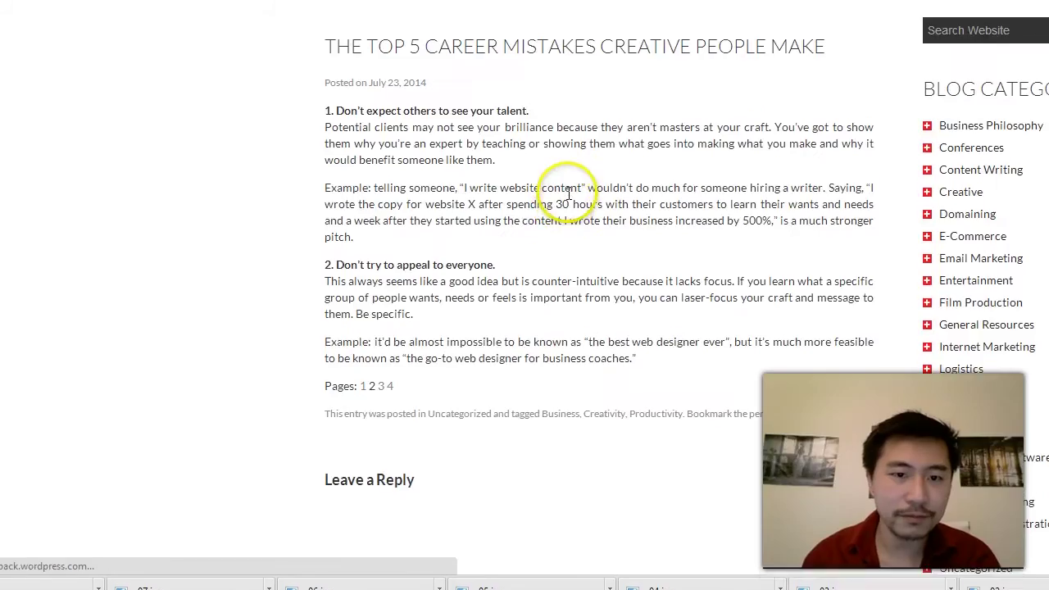
scroll(404, 371, down, 1)
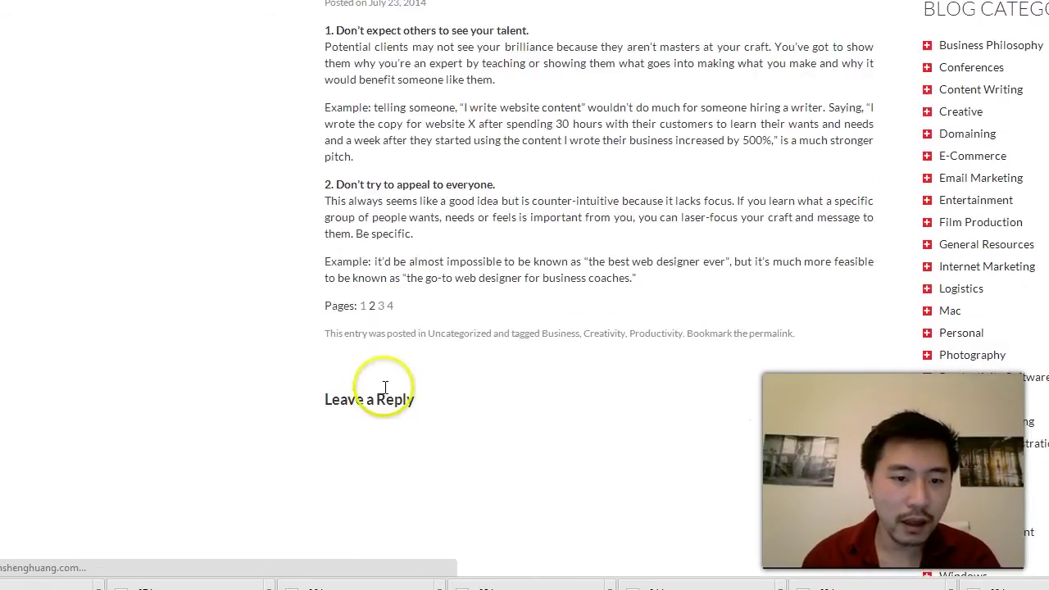
click(381, 307)
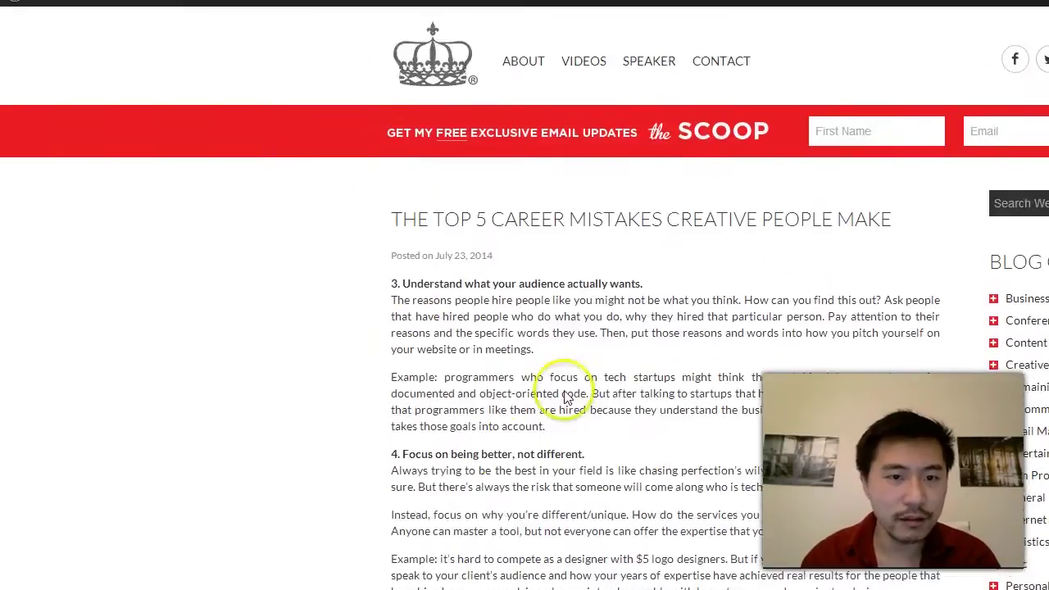
scroll(533, 386, down, 2)
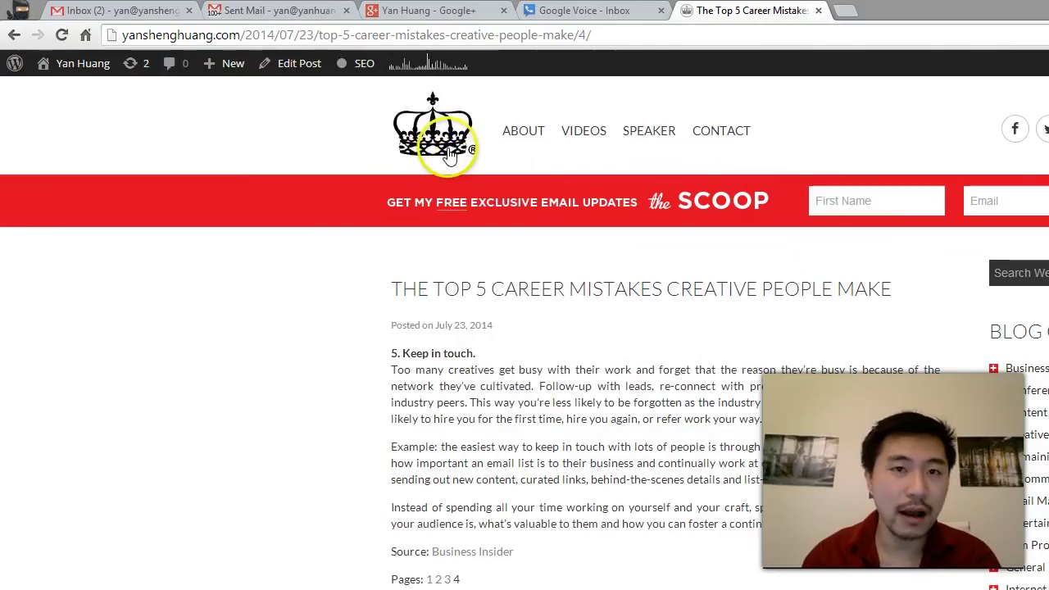
click(449, 156)
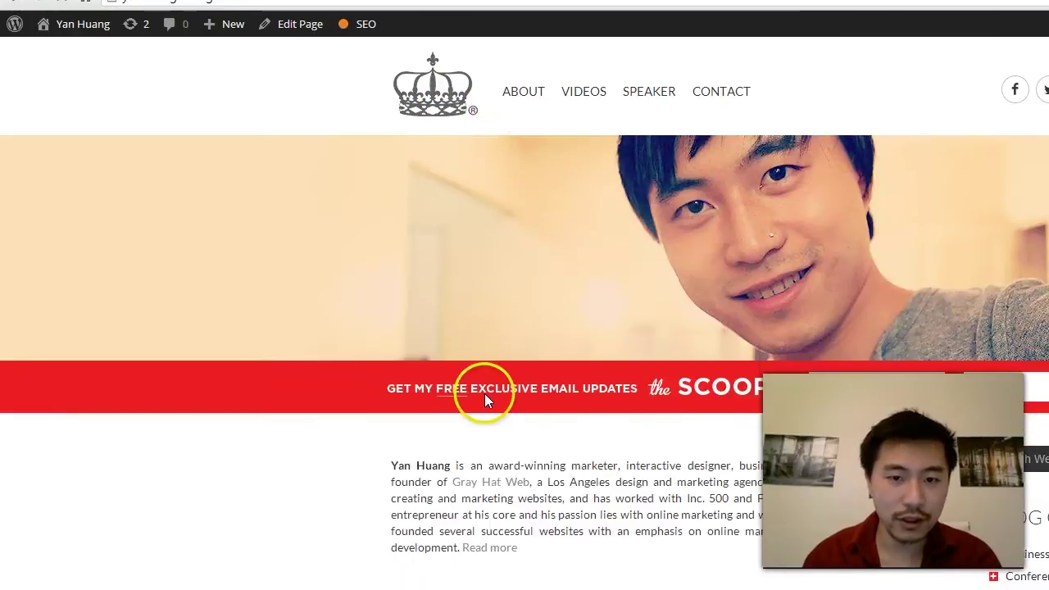
scroll(484, 371, down, 5)
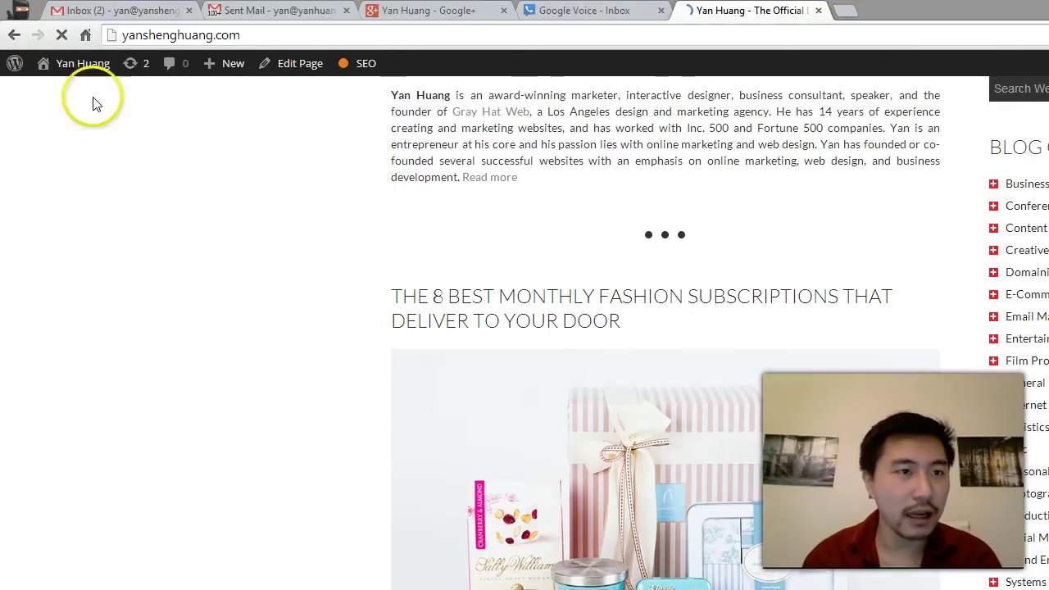
Go to the site's admin dashboard to reach the Posts list
click(70, 92)
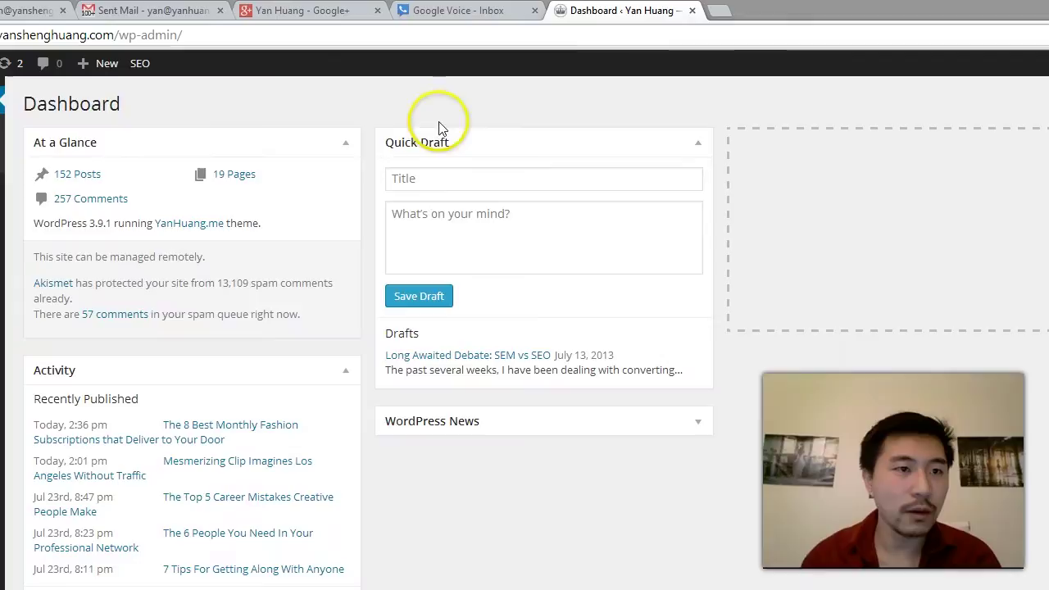
mouse_move(96, 322)
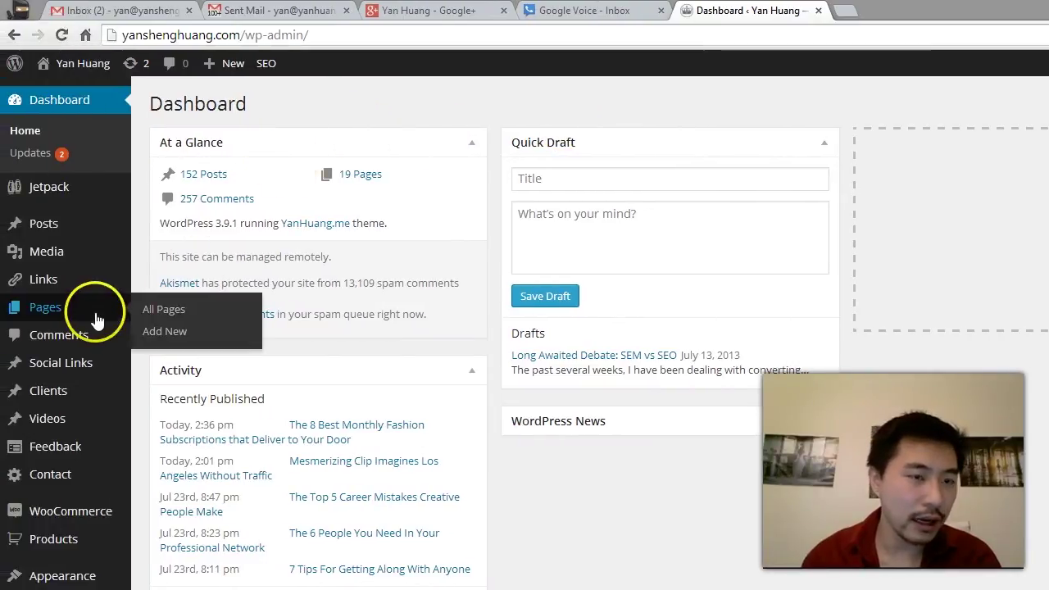
mouse_move(89, 225)
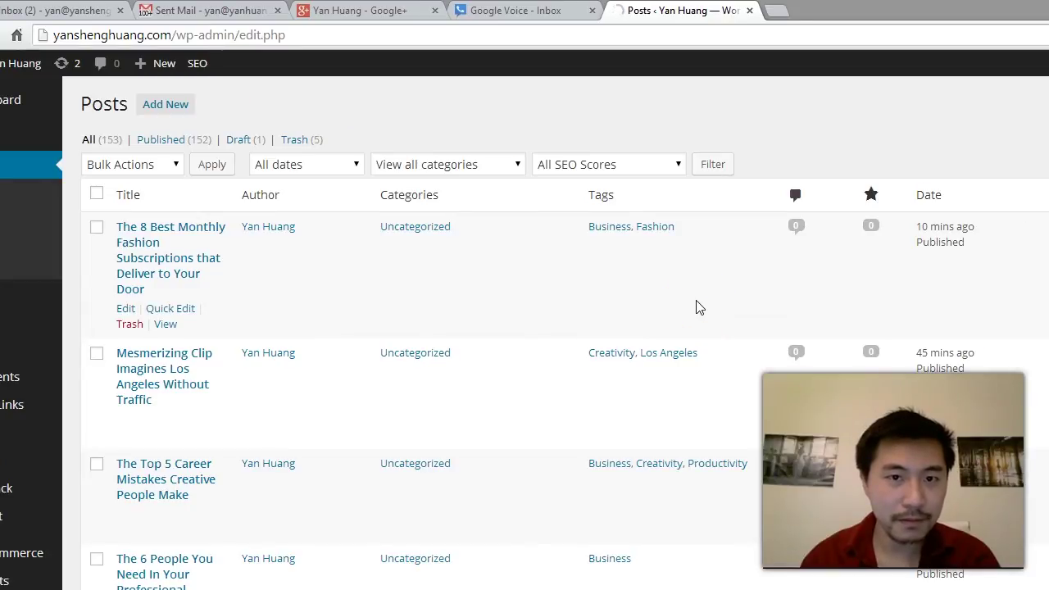
Open the fashion subscriptions post in the editor
click(125, 308)
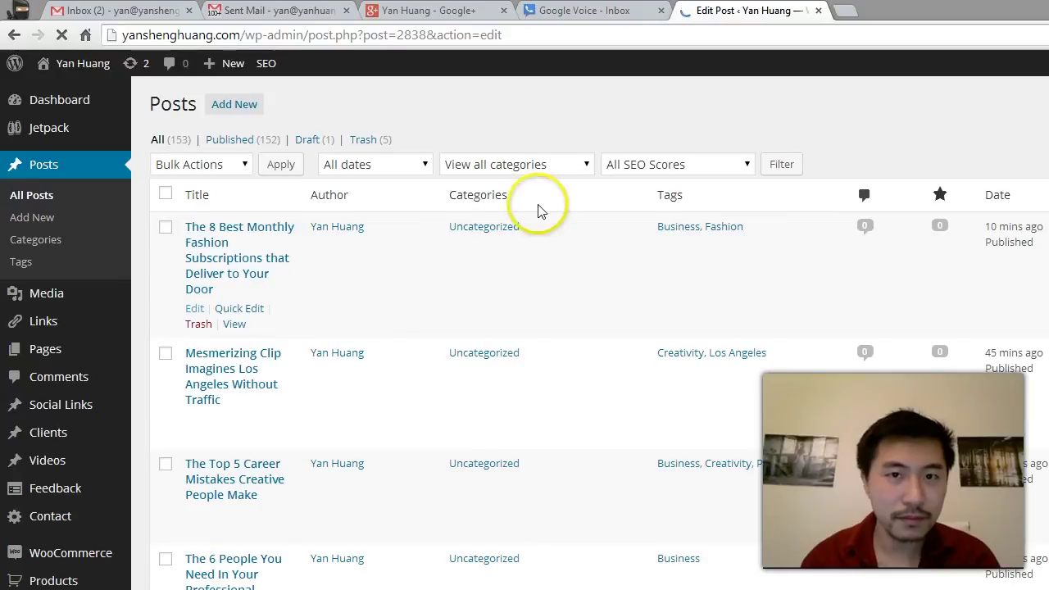
scroll(683, 328, down, 10)
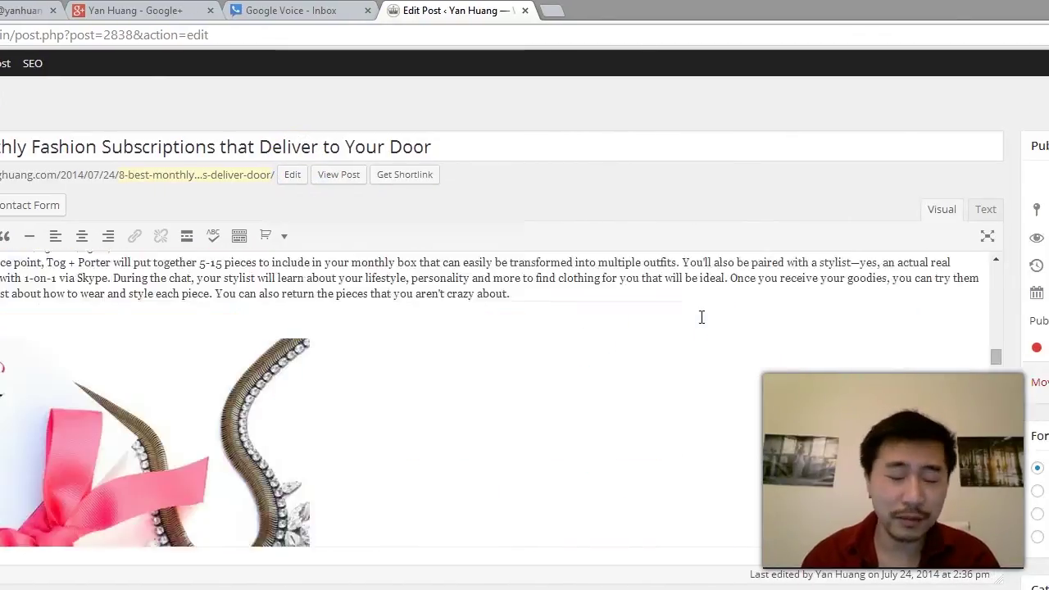
scroll(702, 317, down, 15)
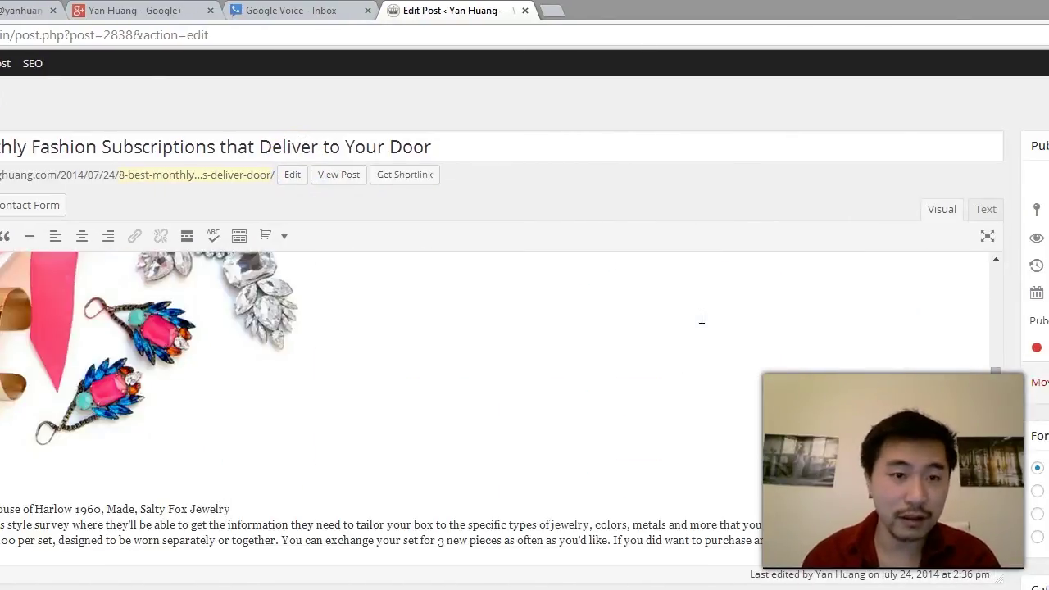
scroll(702, 317, down, 10)
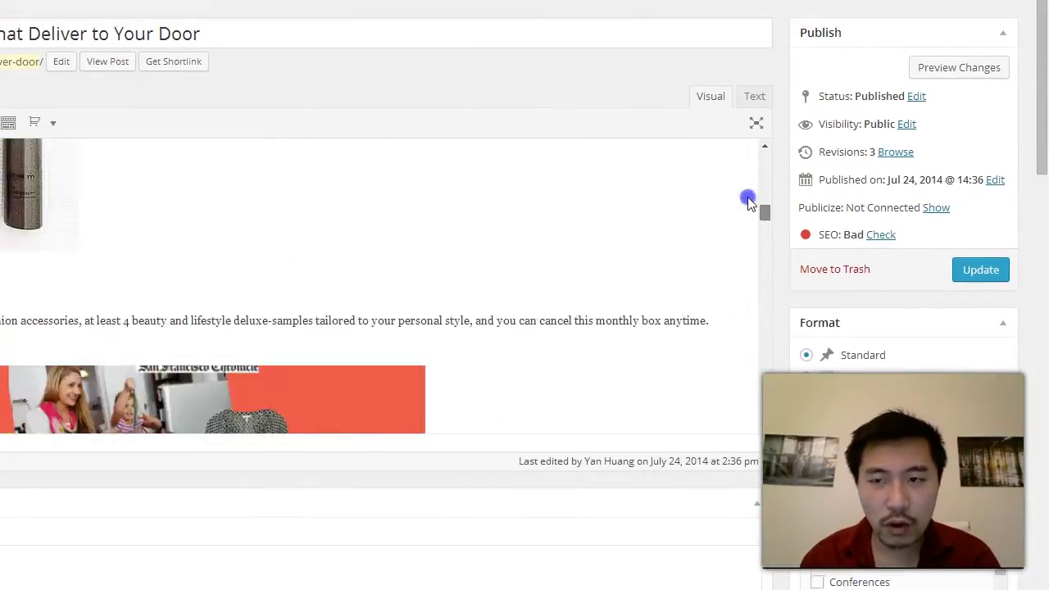
scroll(748, 201, up, 15)
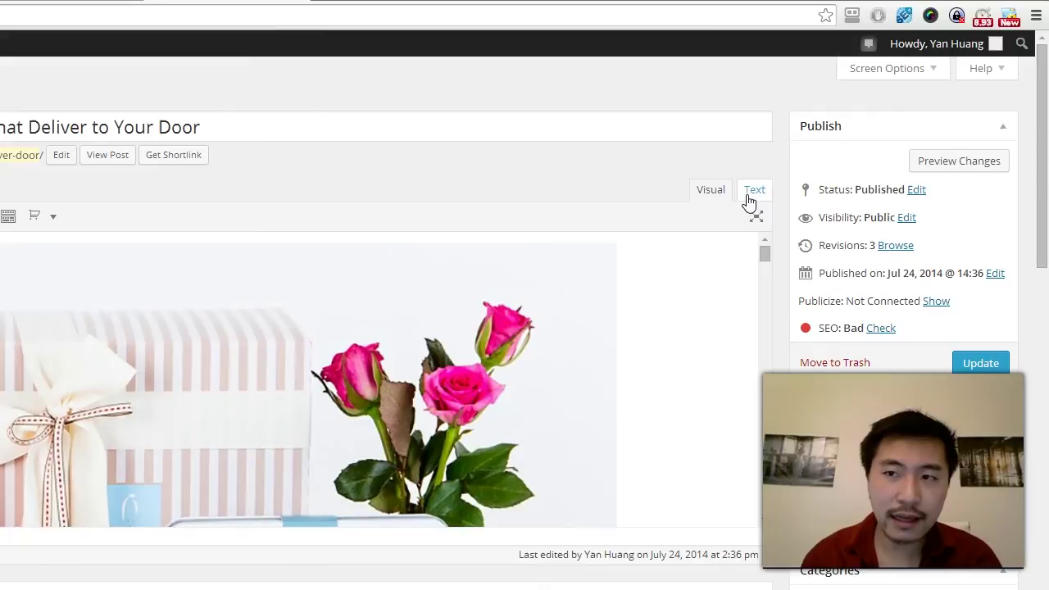
Show the post's raw HTML in the Text view, caret after the header image code
click(748, 202)
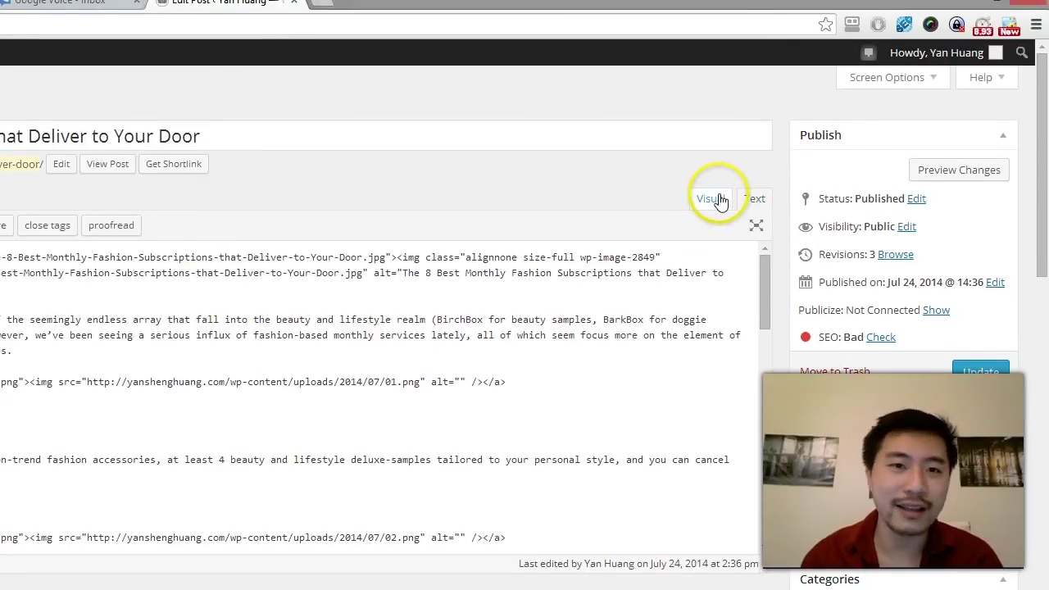
click(405, 290)
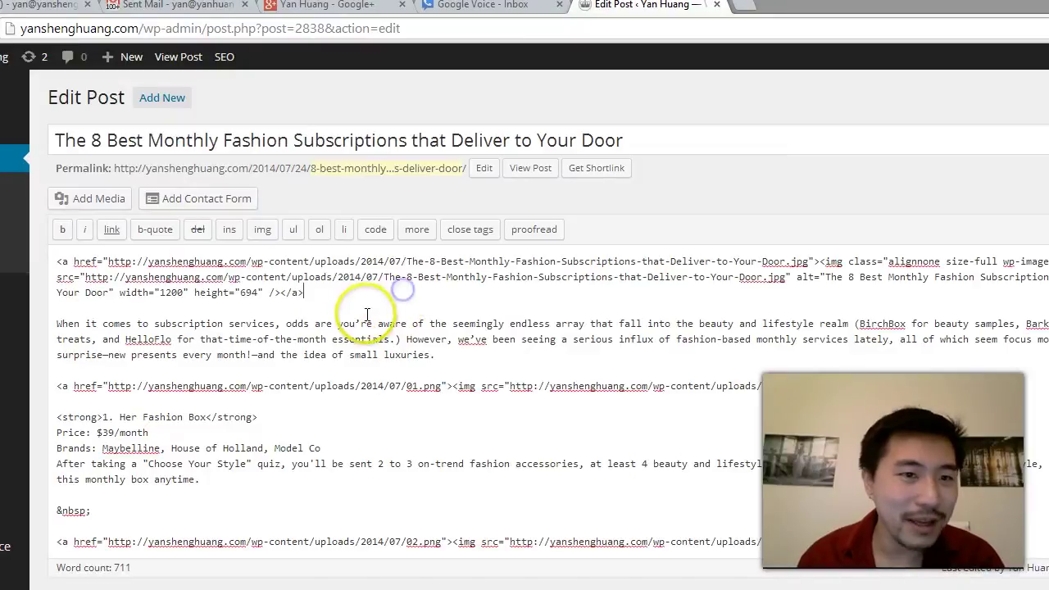
click(419, 294)
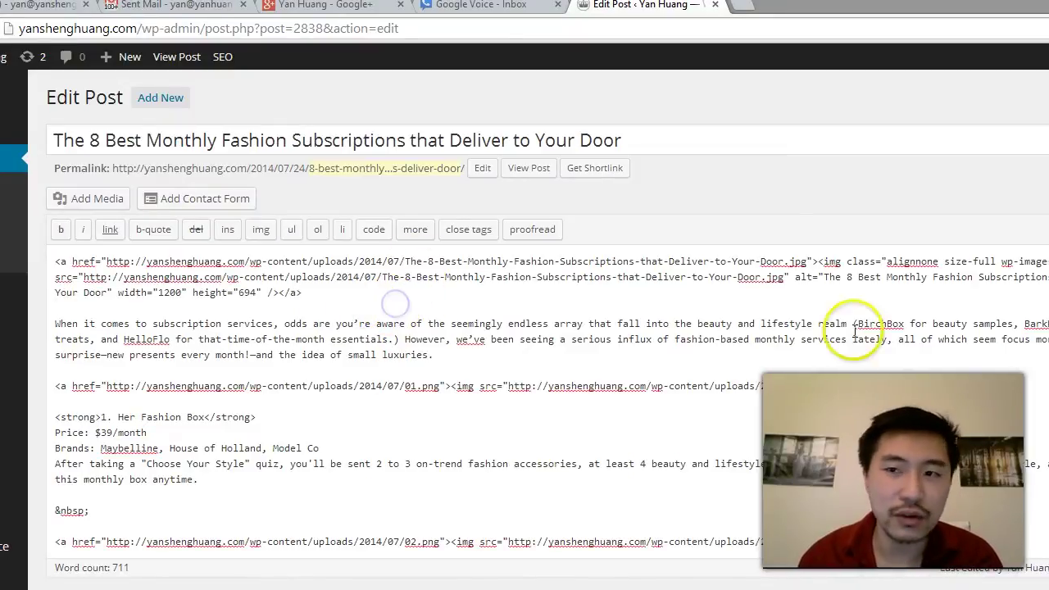
In the Visual view, add a <!--nextpage--> paragraph after the intro ending 'luxuries.'
click(759, 206)
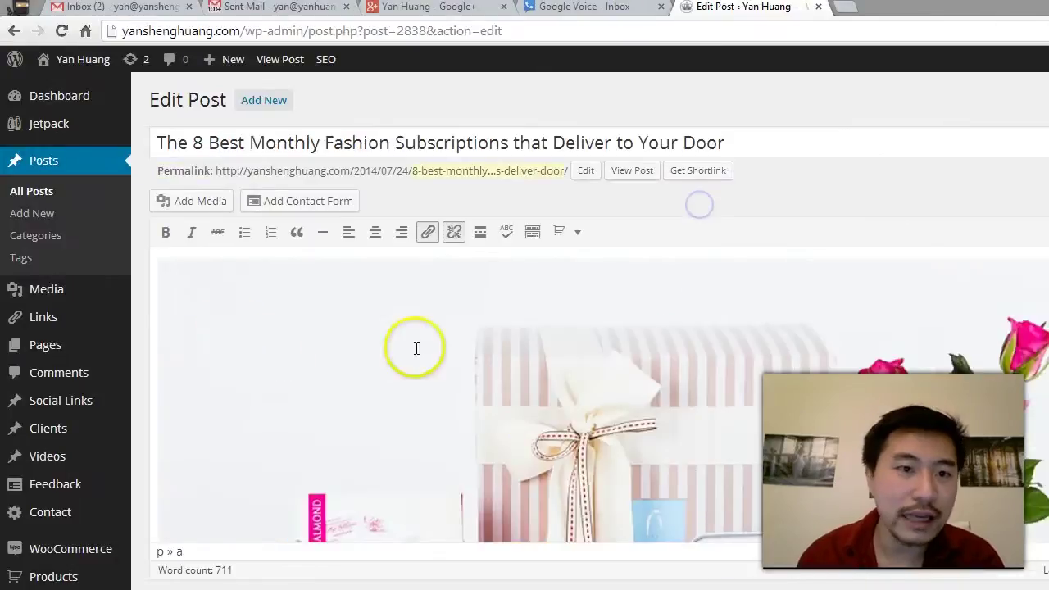
scroll(442, 328, down, 5)
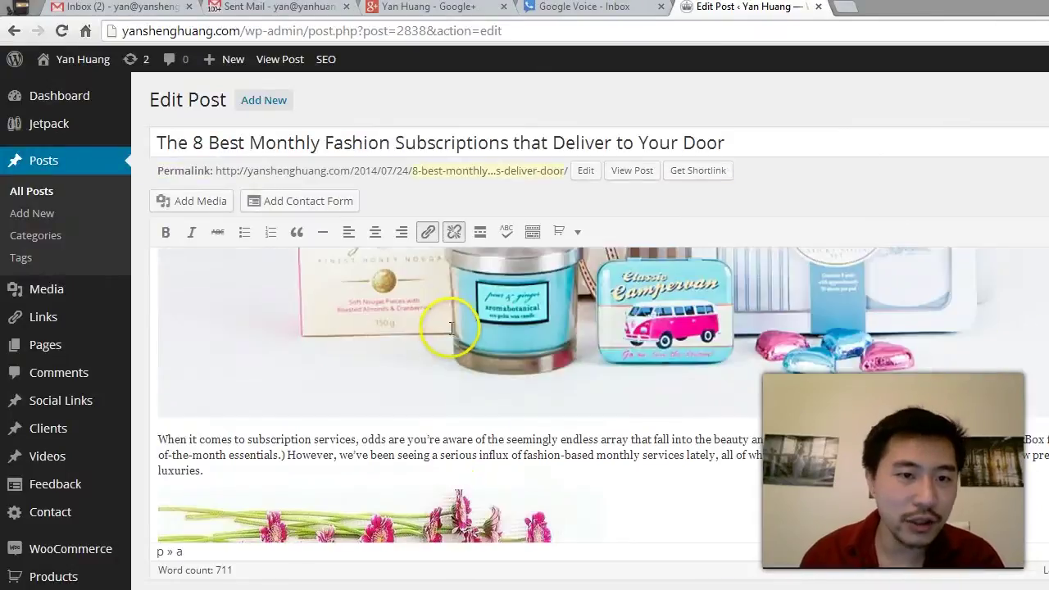
scroll(274, 375, down, 2)
scroll(289, 374, up, 3)
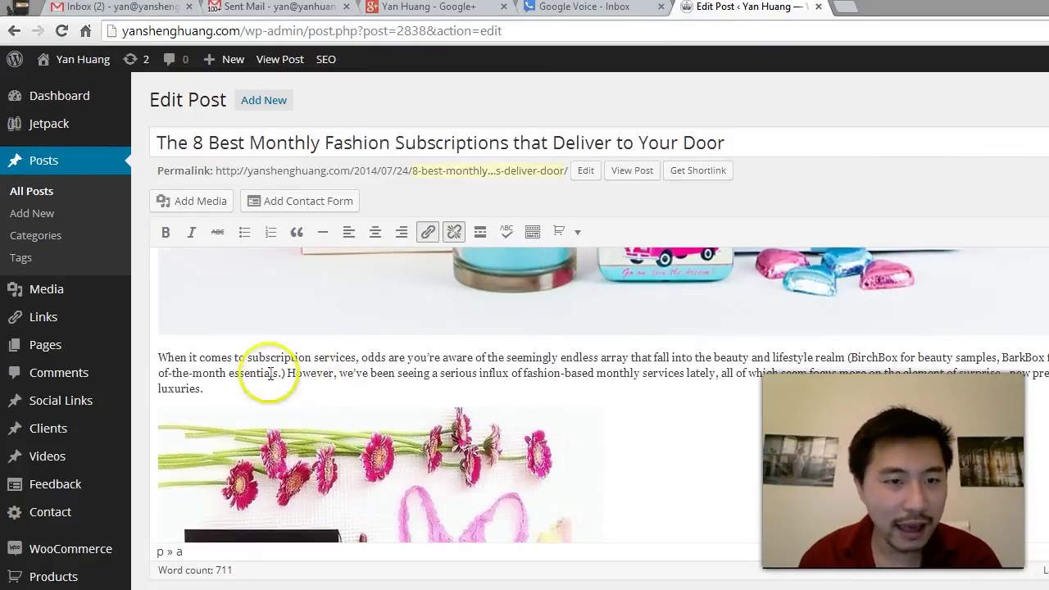
click(244, 396)
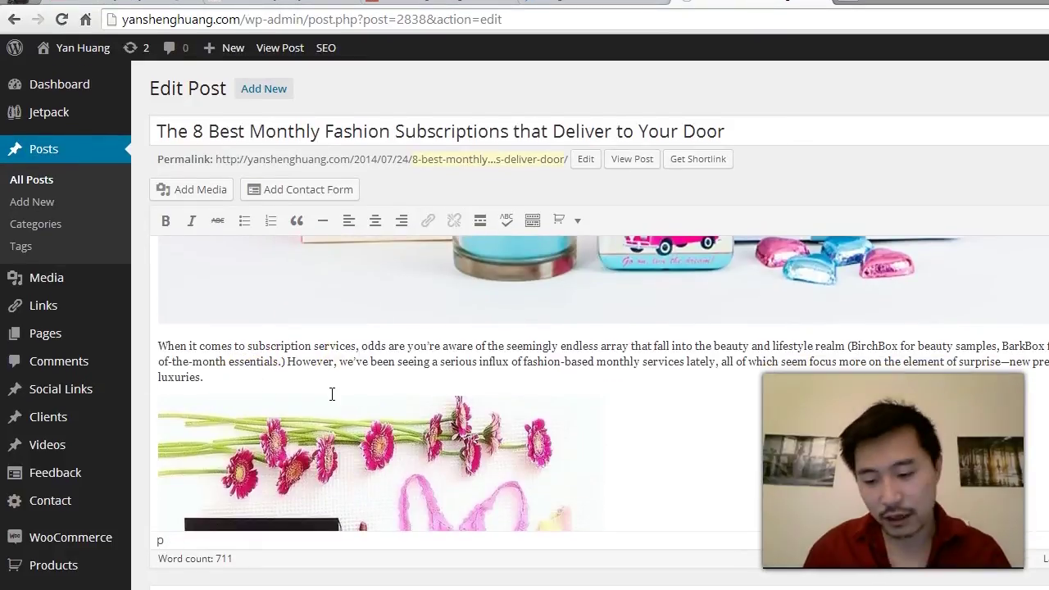
key(Return)
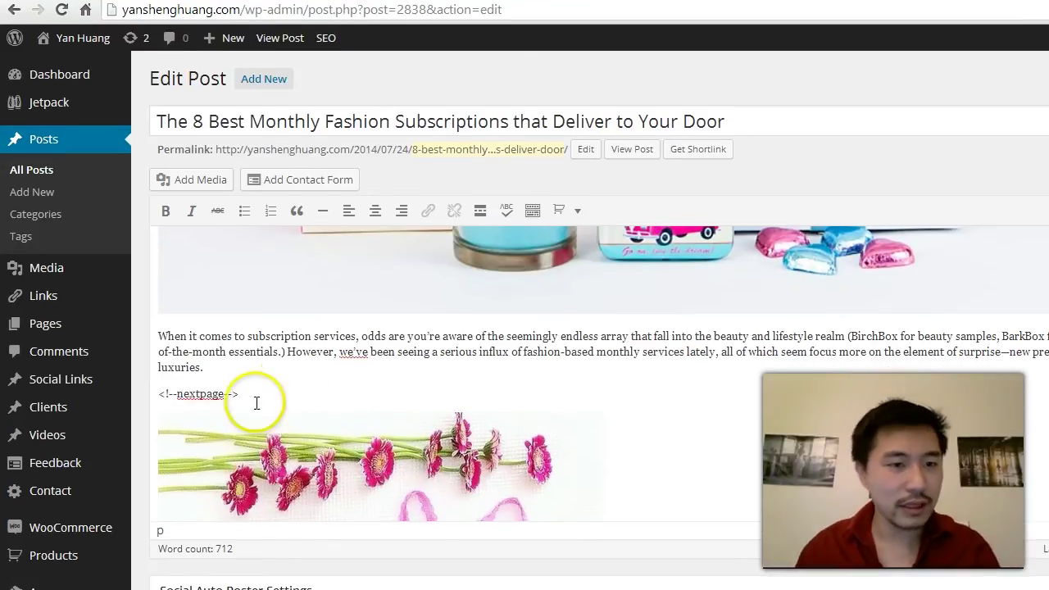
click(254, 401)
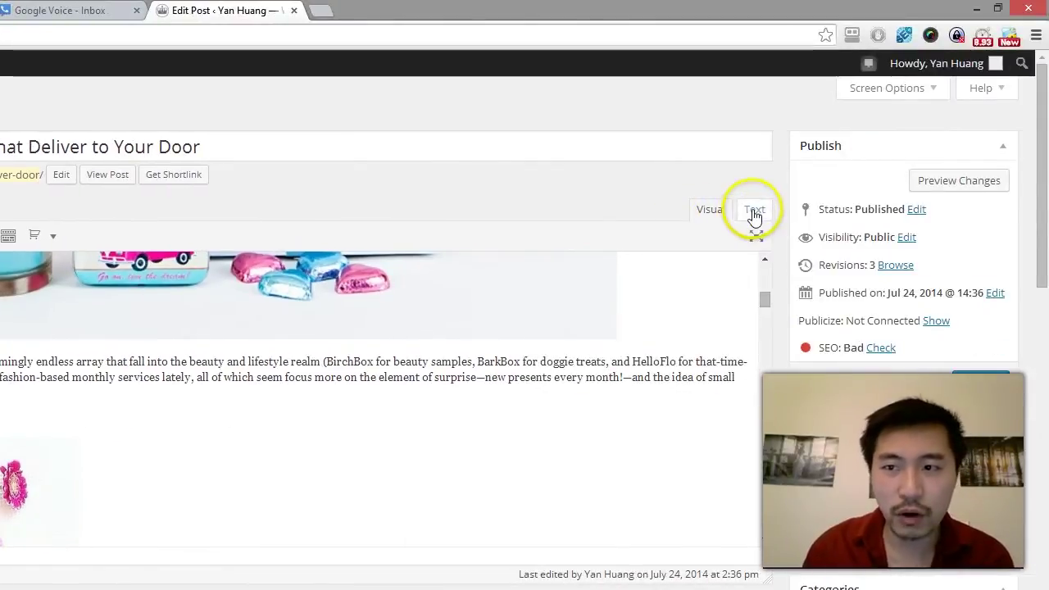
In the Text view, correct the escaped &lt;!--nextpage--&gt; line into a real <!--nextpage--> tag
click(754, 212)
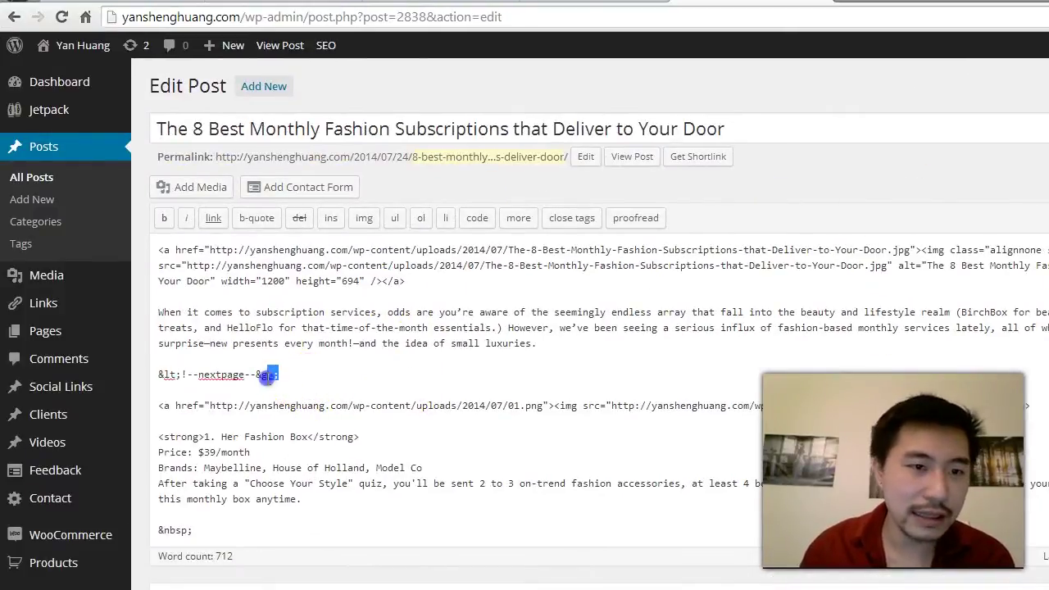
mouse_move(267, 375)
mouse_down()
mouse_move(246, 375)
mouse_move(255, 375)
mouse_up()
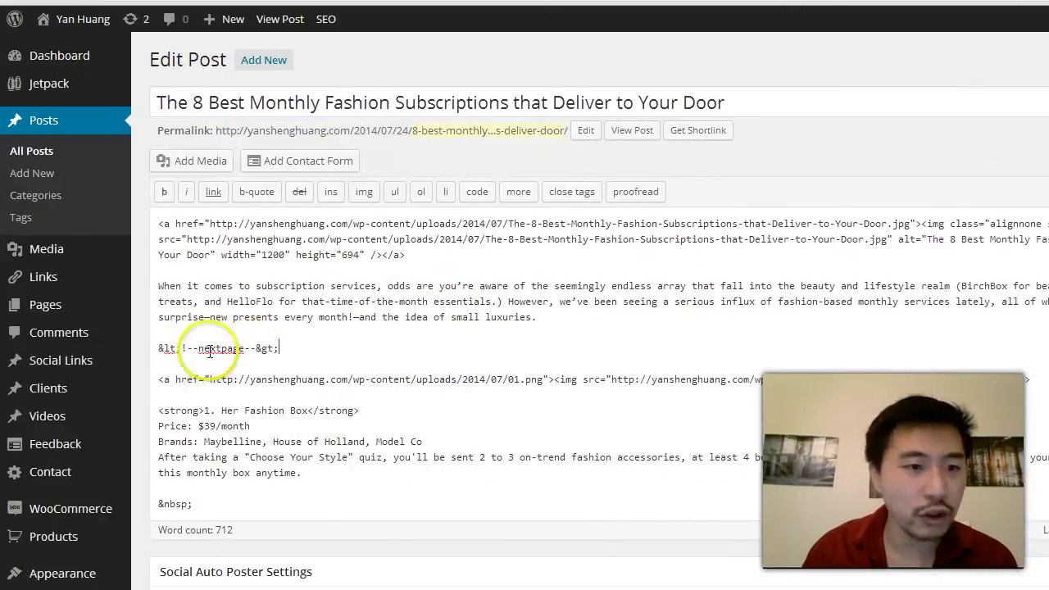
drag(177, 349, 136, 348)
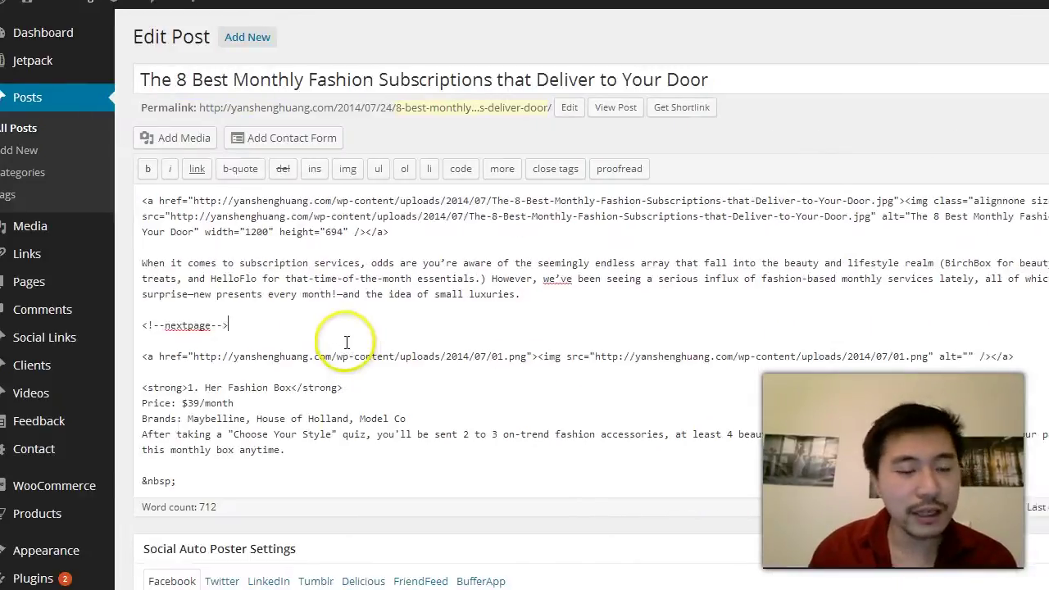
click(272, 326)
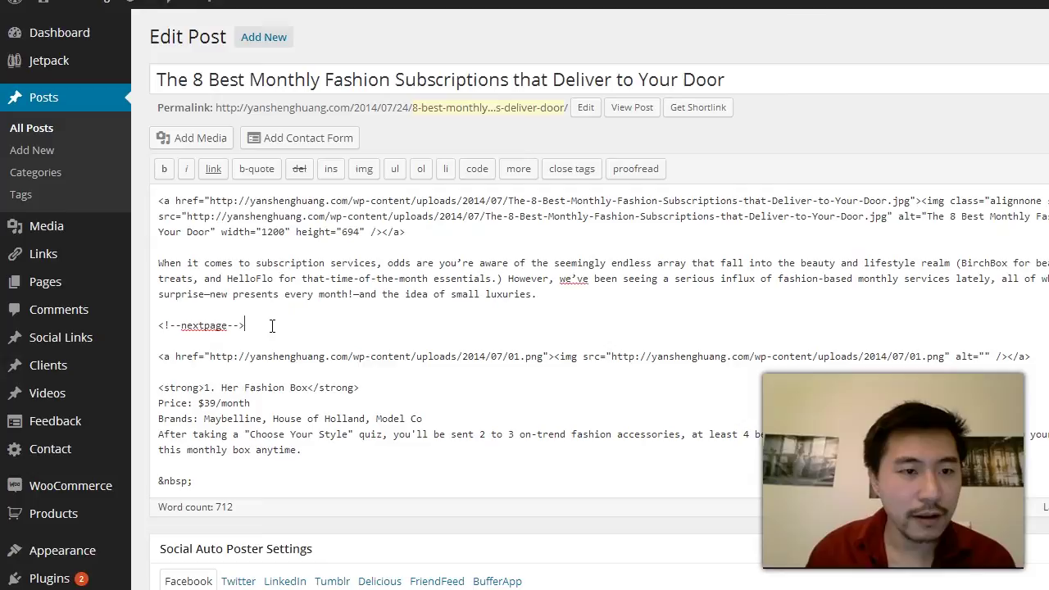
drag(272, 326, 139, 322)
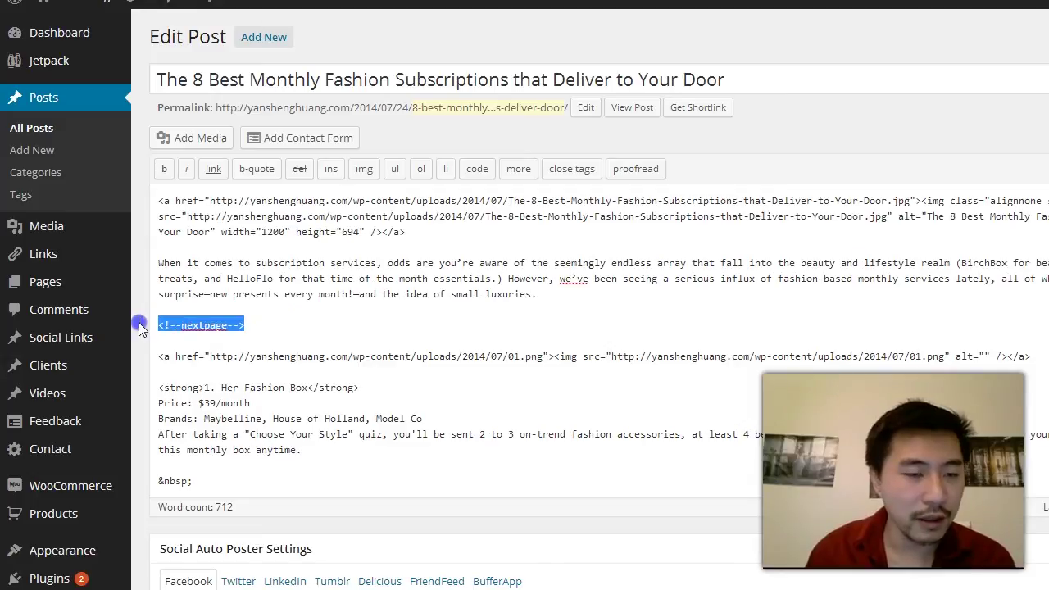
Copy the <!--nextpage--> tag and return to the Visual view to see the PAGE BREAK divider
right_click(223, 320)
click(270, 398)
click(242, 329)
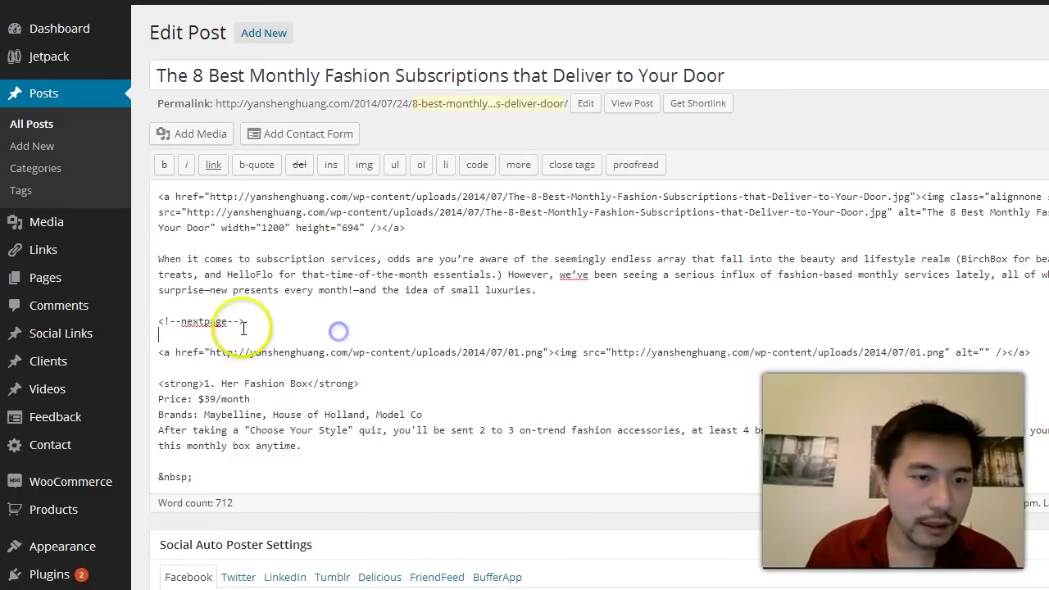
click(317, 314)
click(706, 212)
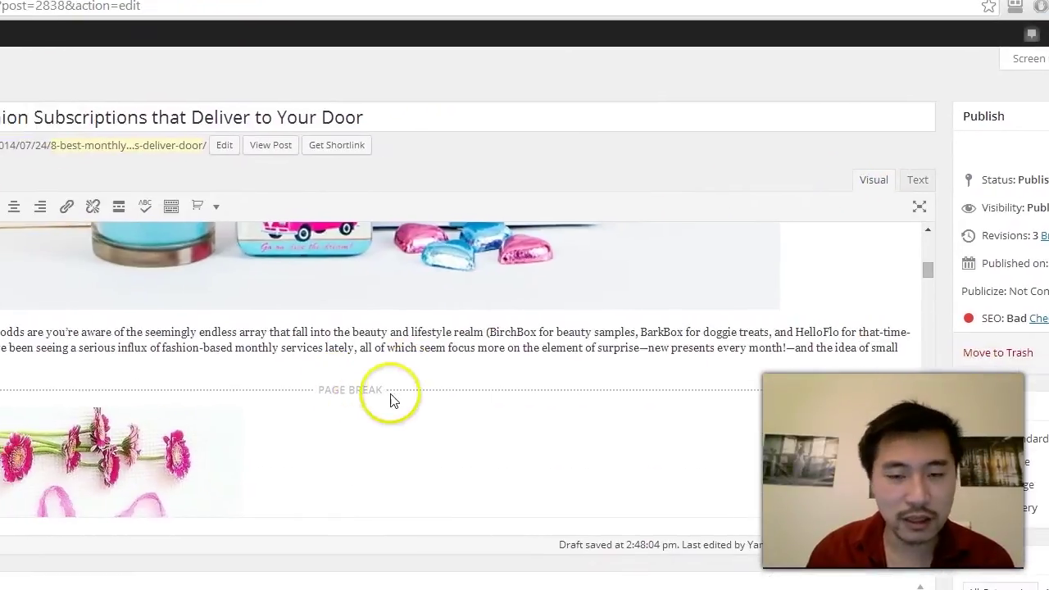
scroll(255, 377, up, 3)
scroll(443, 336, up, 2)
scroll(436, 330, down, 6)
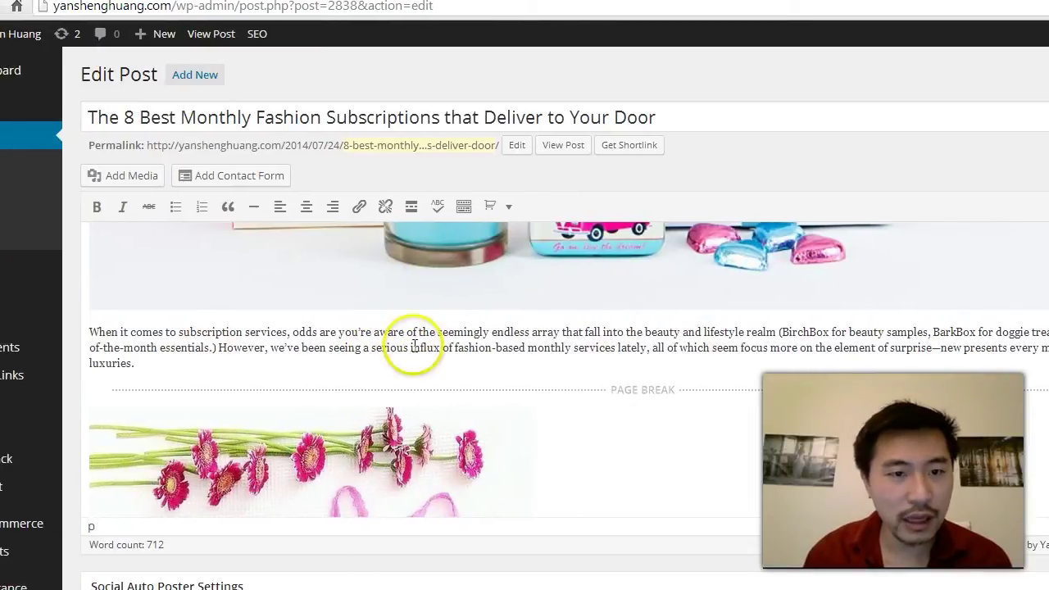
scroll(565, 342, down, 3)
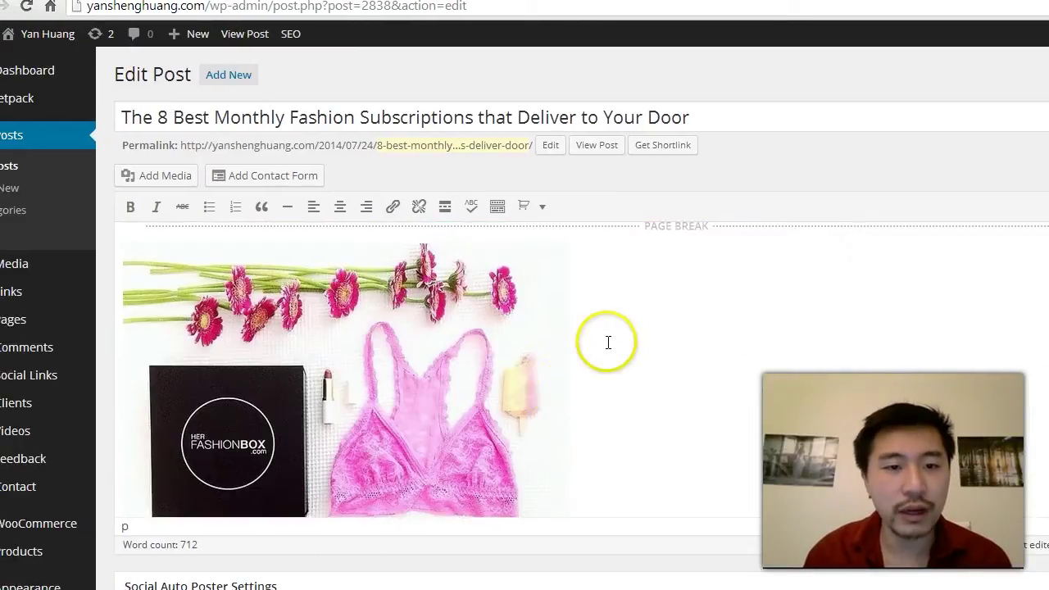
scroll(608, 343, down, 5)
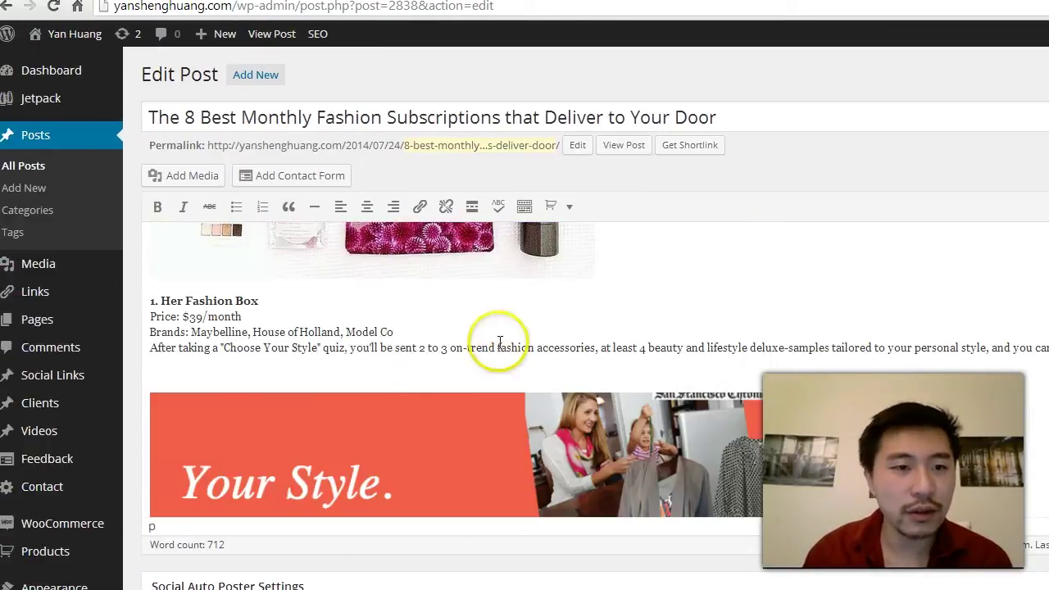
scroll(701, 283, up, 8)
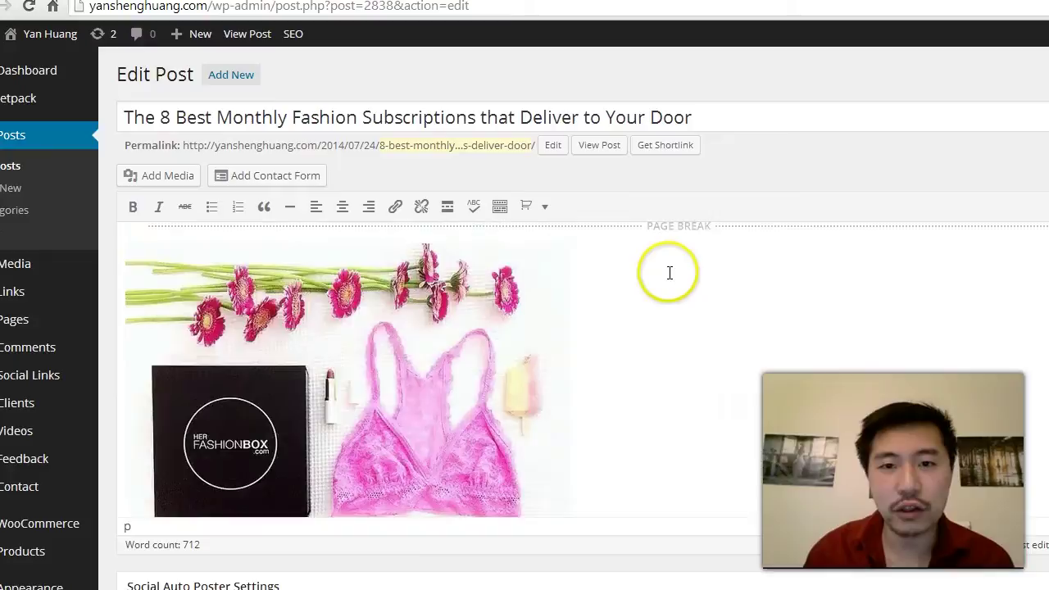
scroll(700, 307, down, 4)
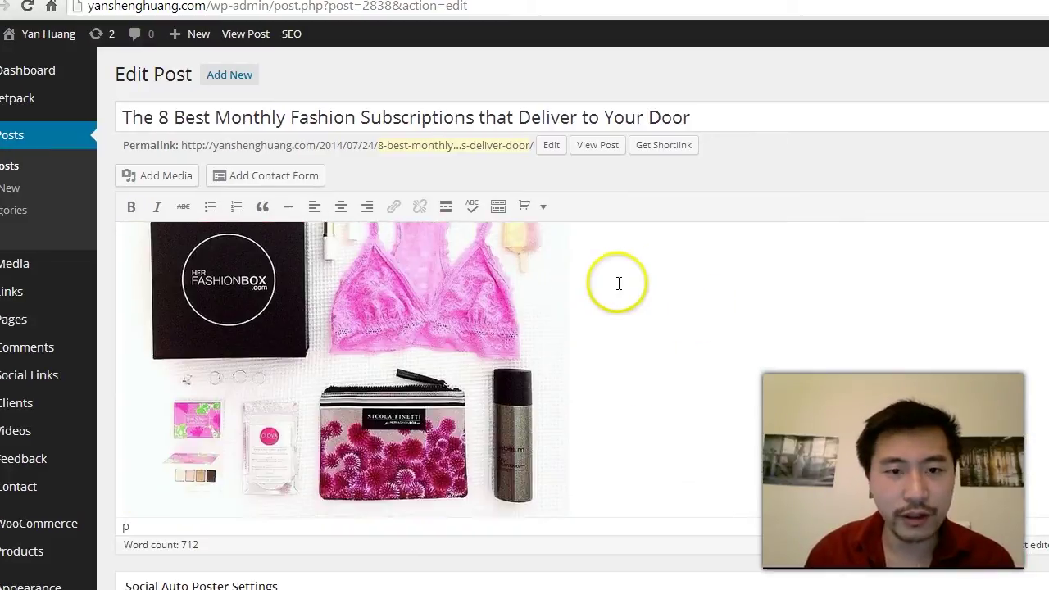
scroll(618, 282, up, 1)
scroll(618, 279, up, 2)
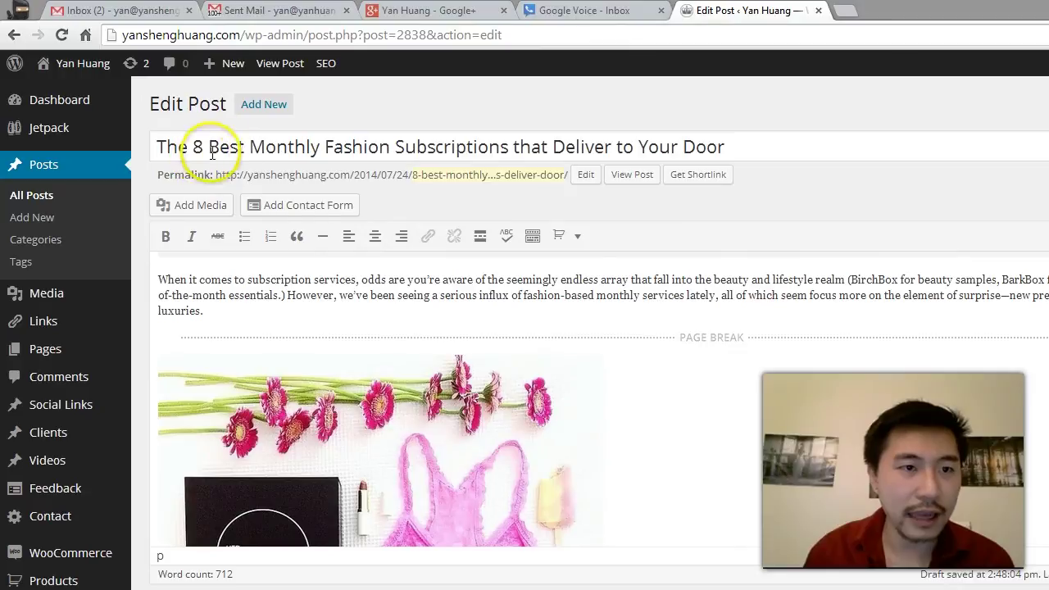
scroll(390, 328, down, 6)
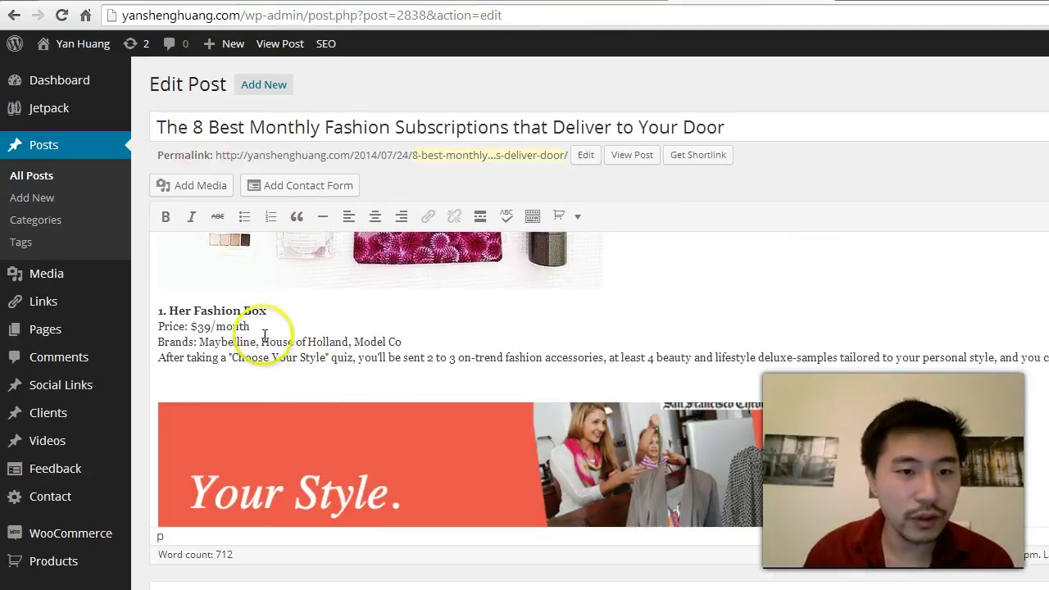
scroll(264, 335, down, 10)
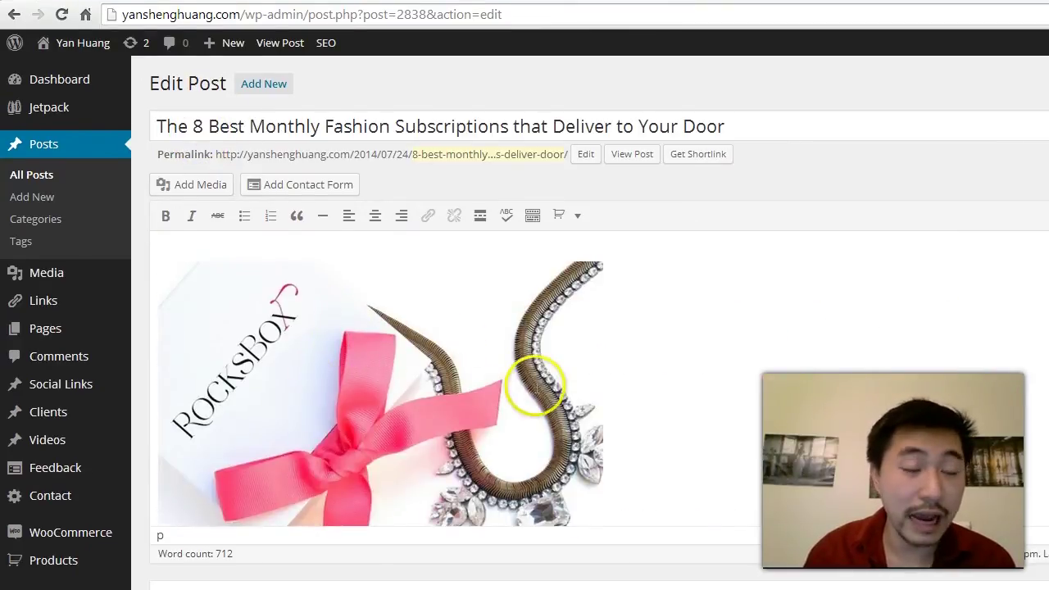
scroll(533, 380, down, 7)
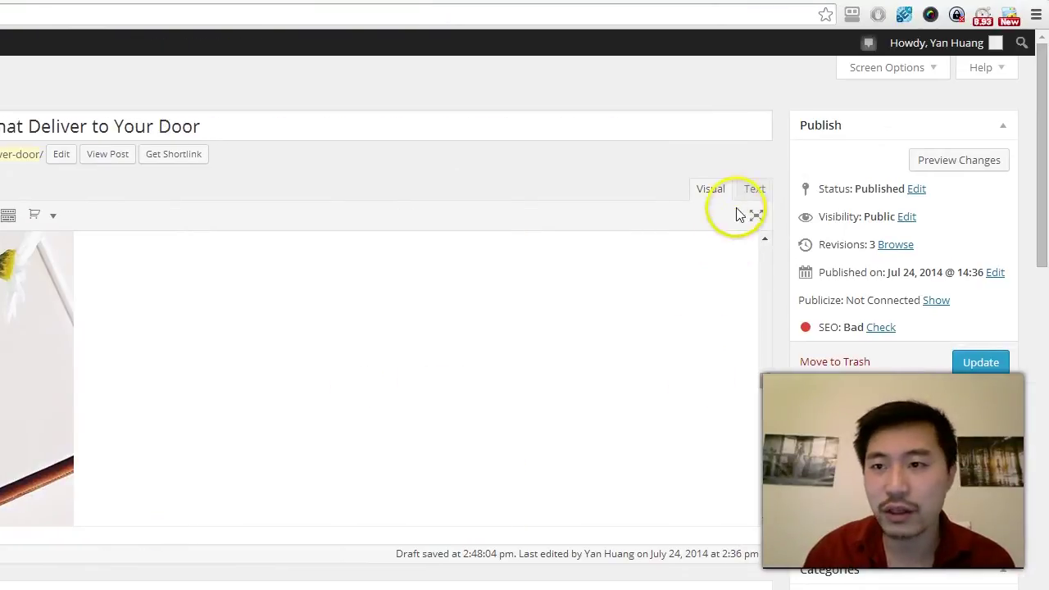
In the Text view, copy the existing <!--nextpage--> tag for reuse
click(751, 194)
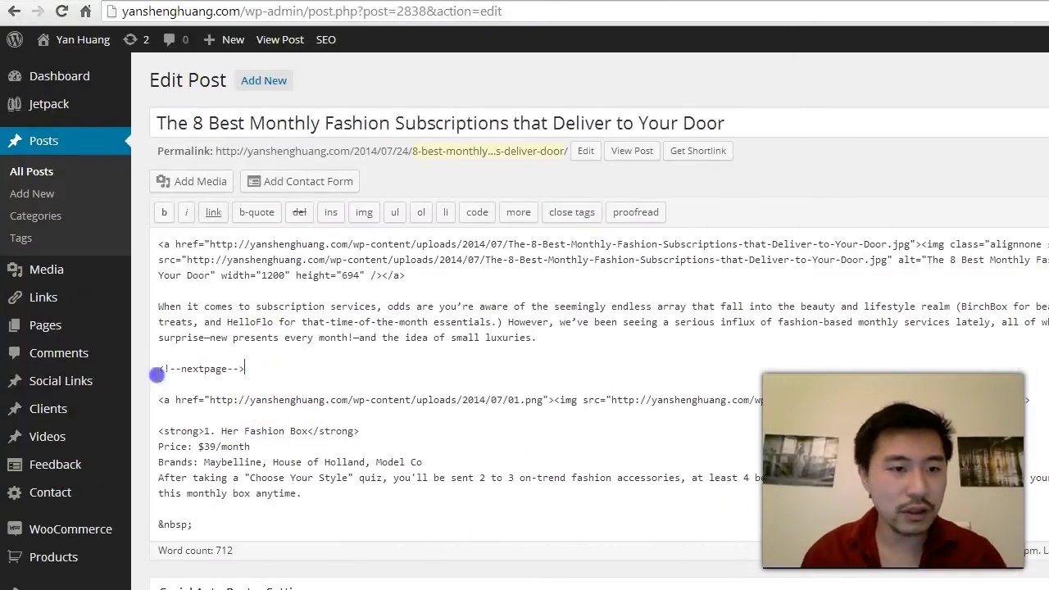
drag(157, 375, 137, 370)
right_click(256, 370)
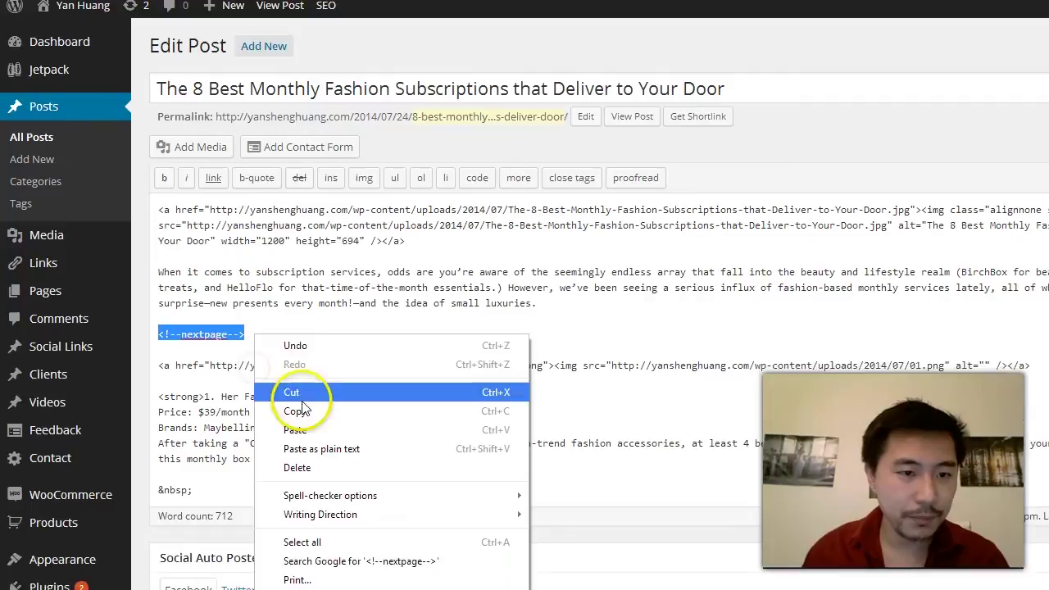
click(303, 444)
Paste page breaks after the first item and after the Rocksbox entry, before LeTote
scroll(264, 301, down, 2)
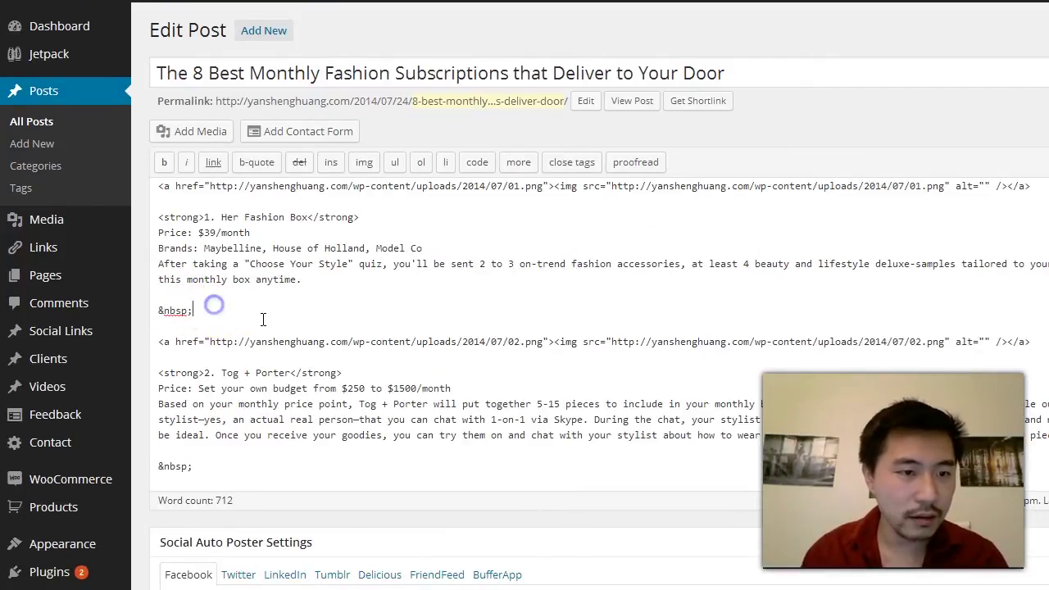
key(Return)
key(ctrl+v)
scroll(271, 319, down, 3)
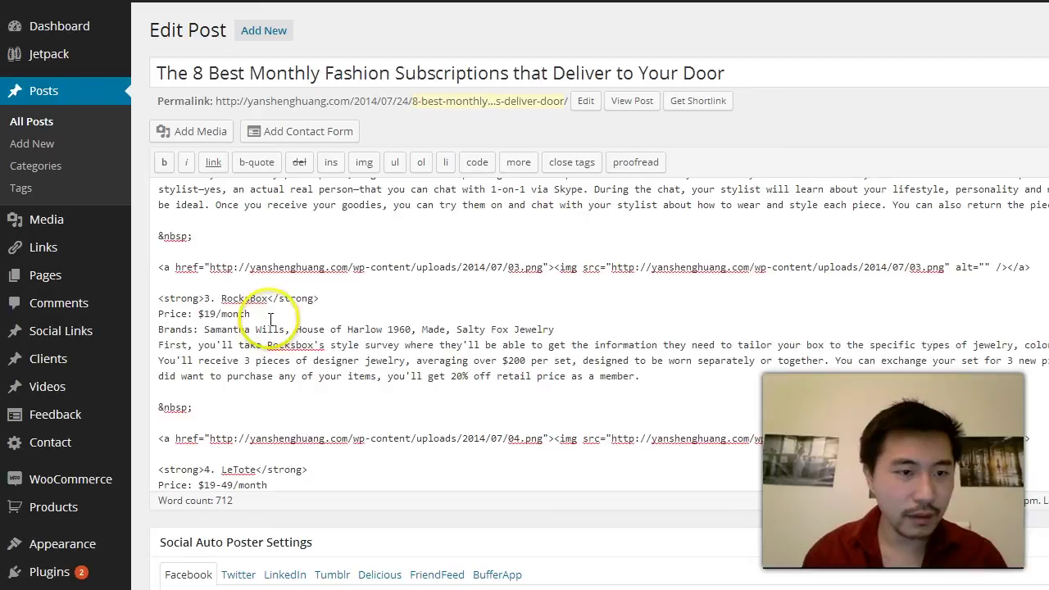
click(219, 234)
key(Return)
scroll(240, 238, down, 2)
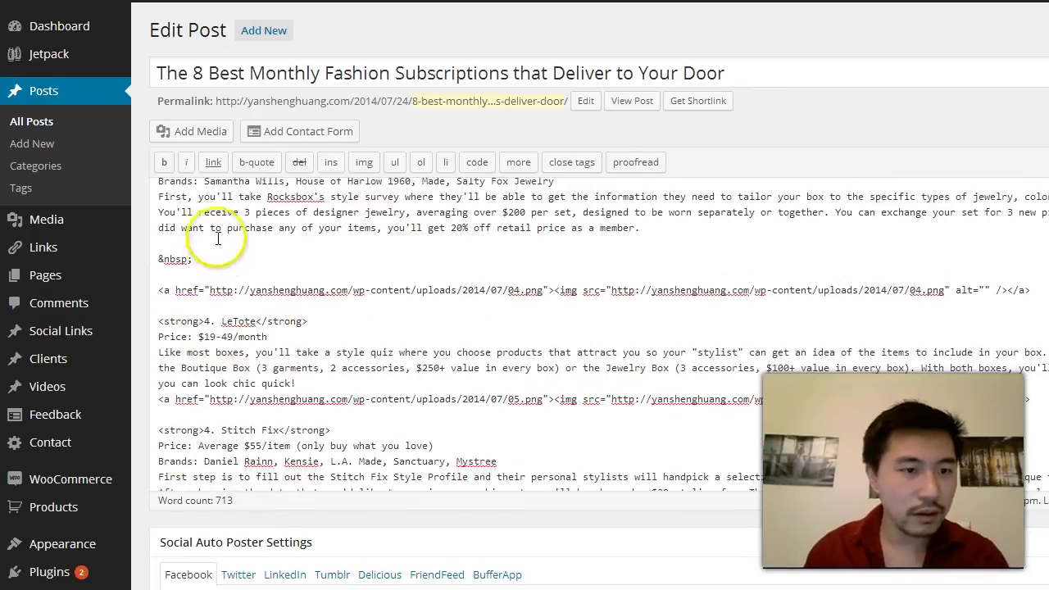
click(216, 264)
key(Return)
key(ctrl+v)
key(Delete)
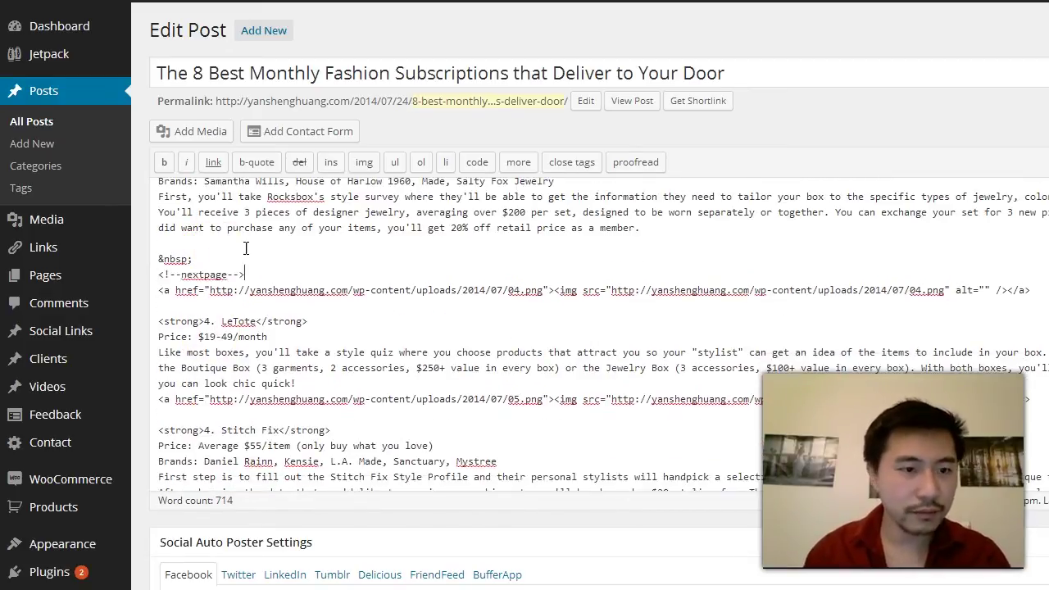
Insert a <!--nextpage--> page break after the LeTote entry
scroll(238, 230, down, 2)
scroll(269, 253, up, 2)
scroll(287, 281, down, 1)
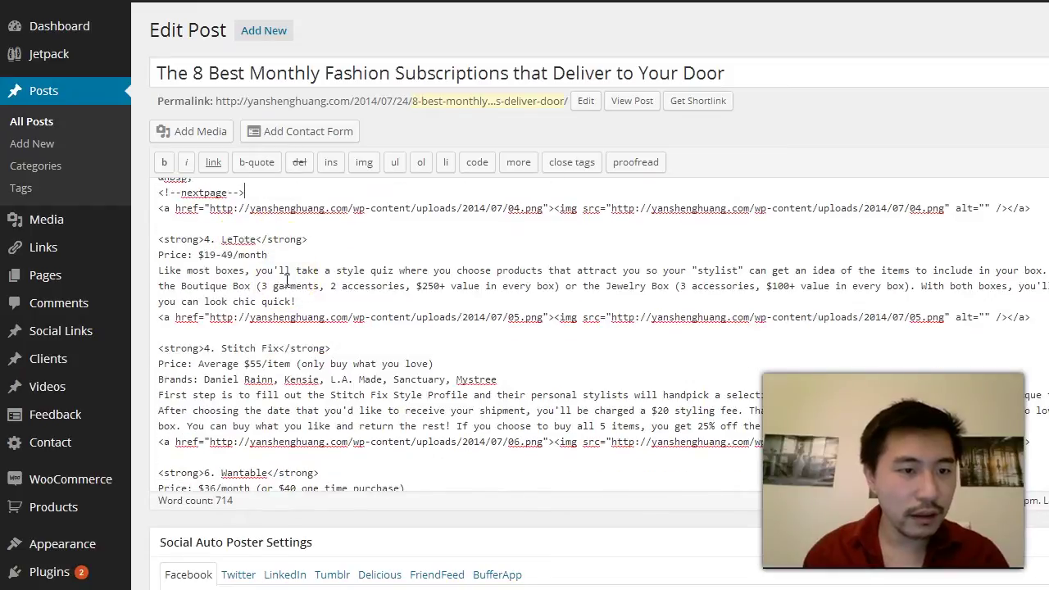
scroll(261, 321, down, 2)
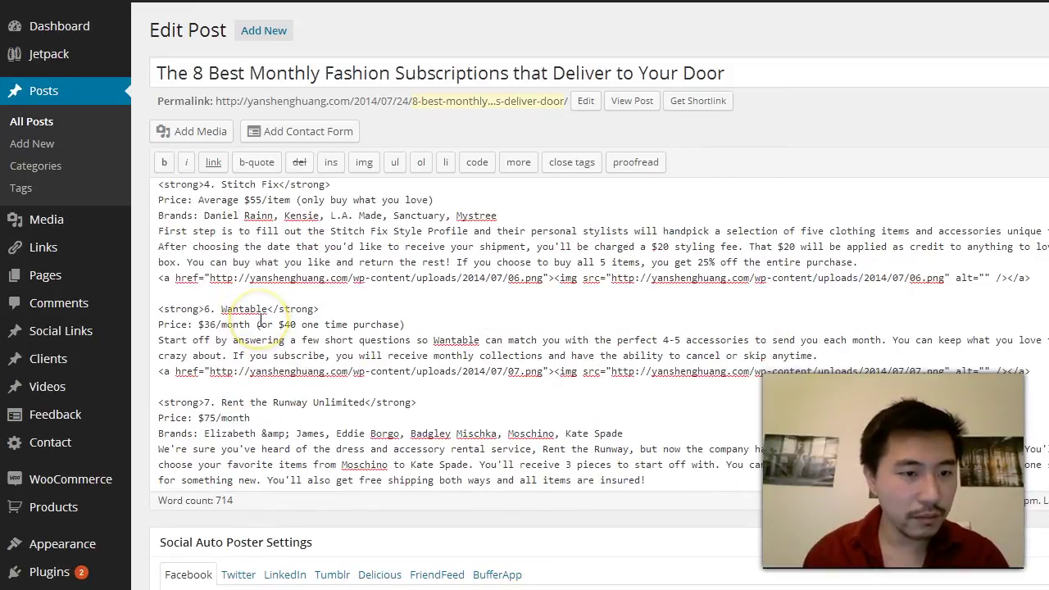
scroll(261, 321, up, 1)
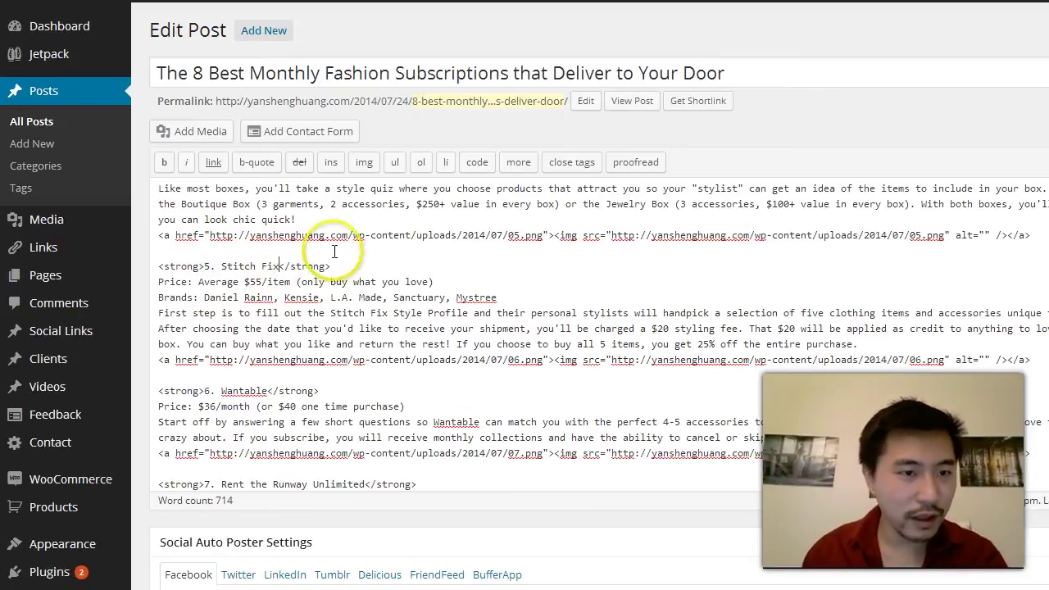
scroll(393, 251, up, 2)
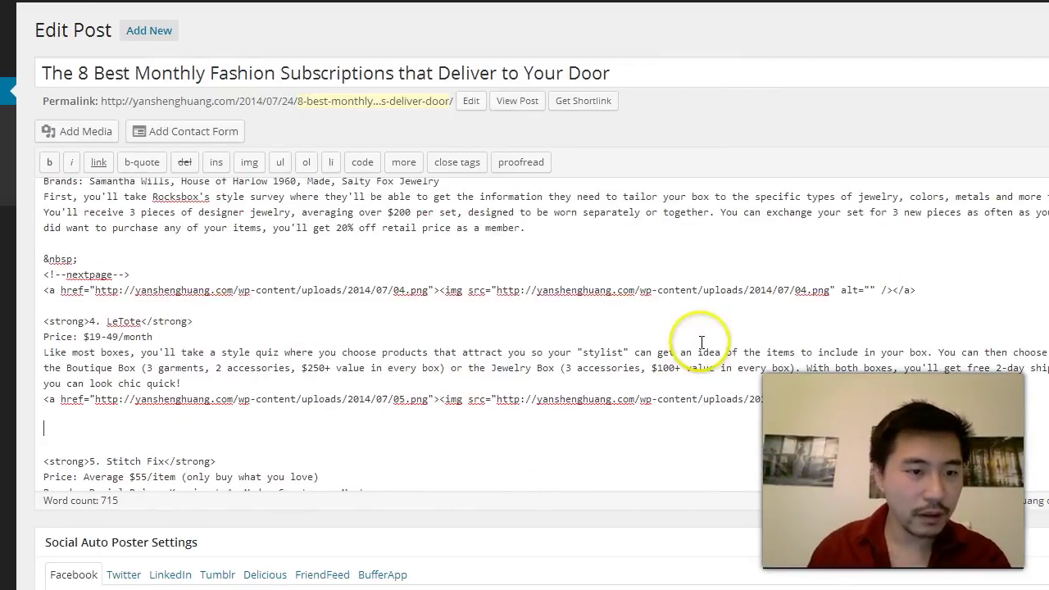
key(Return)
key(ctrl+v)
scroll(574, 345, down, 2)
key(Return)
Add page breaks after the Stitch Fix and Wantable entries
scroll(576, 331, down, 2)
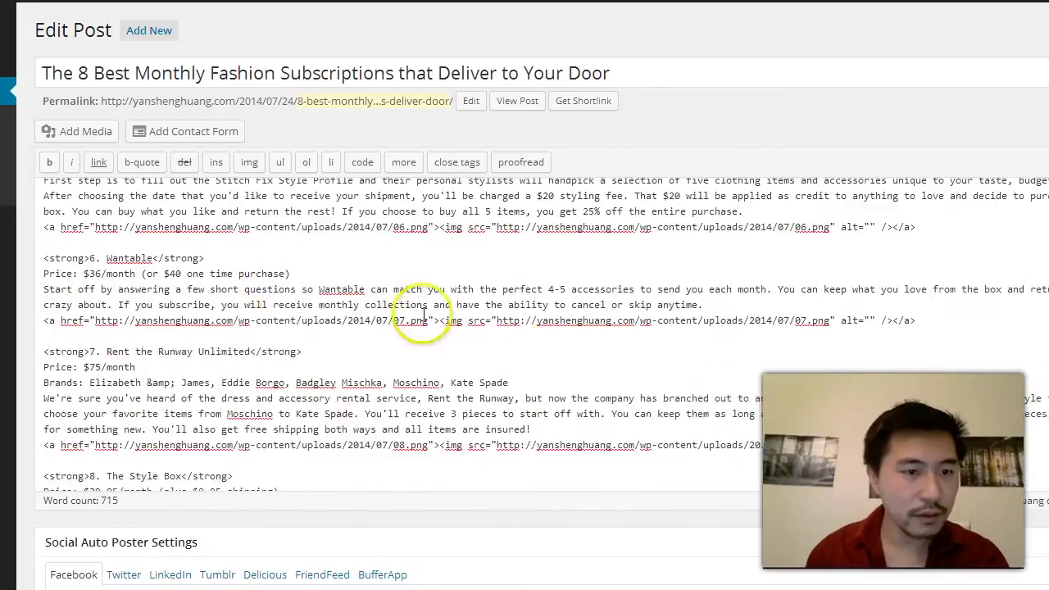
click(221, 246)
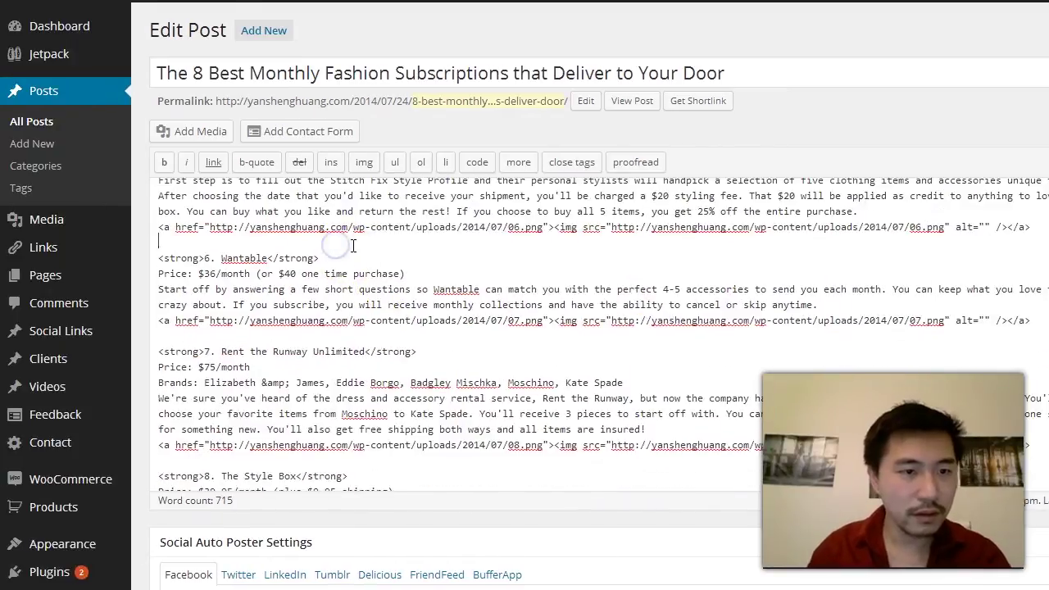
key(Return)
key(Return)
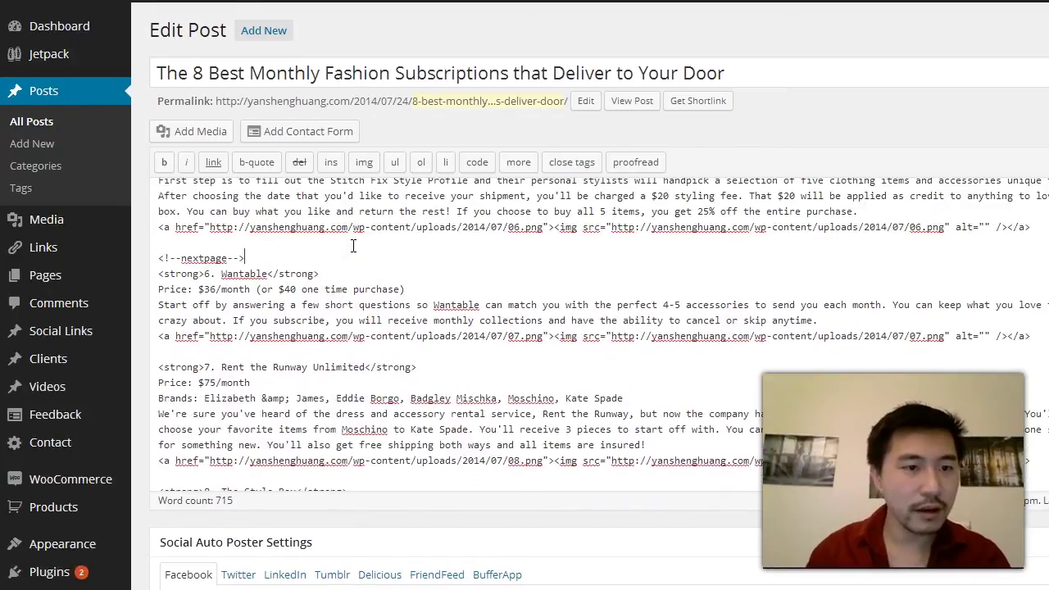
key(Return)
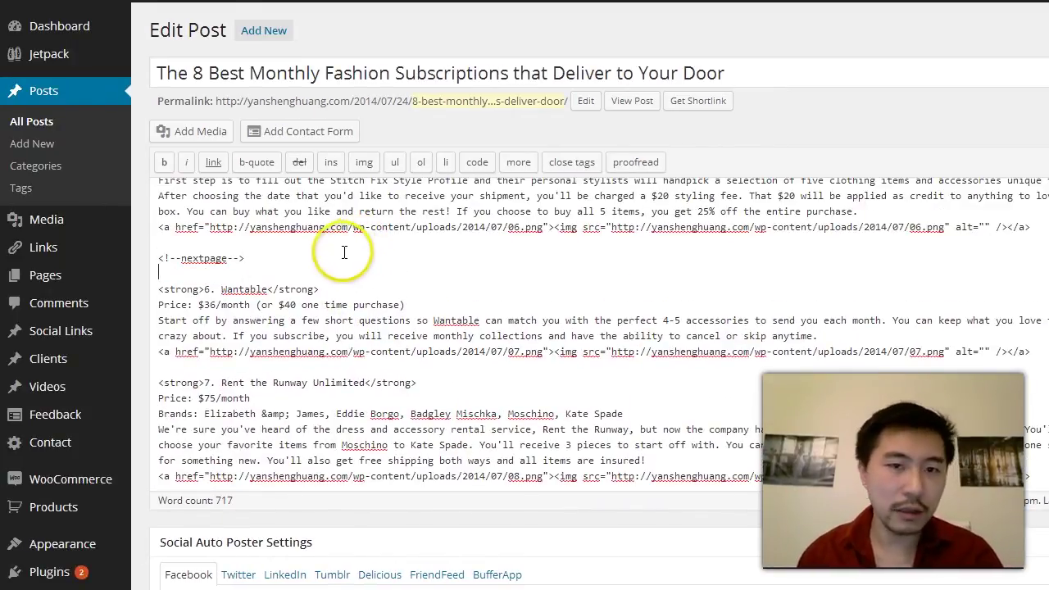
scroll(331, 261, down, 1)
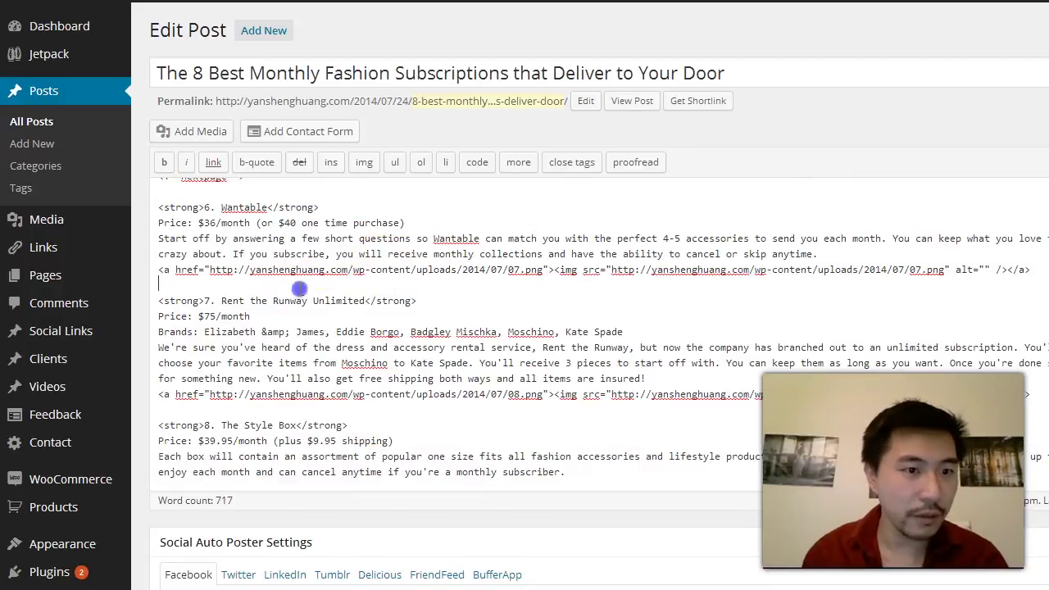
click(301, 285)
key(Return)
key(ctrl+v)
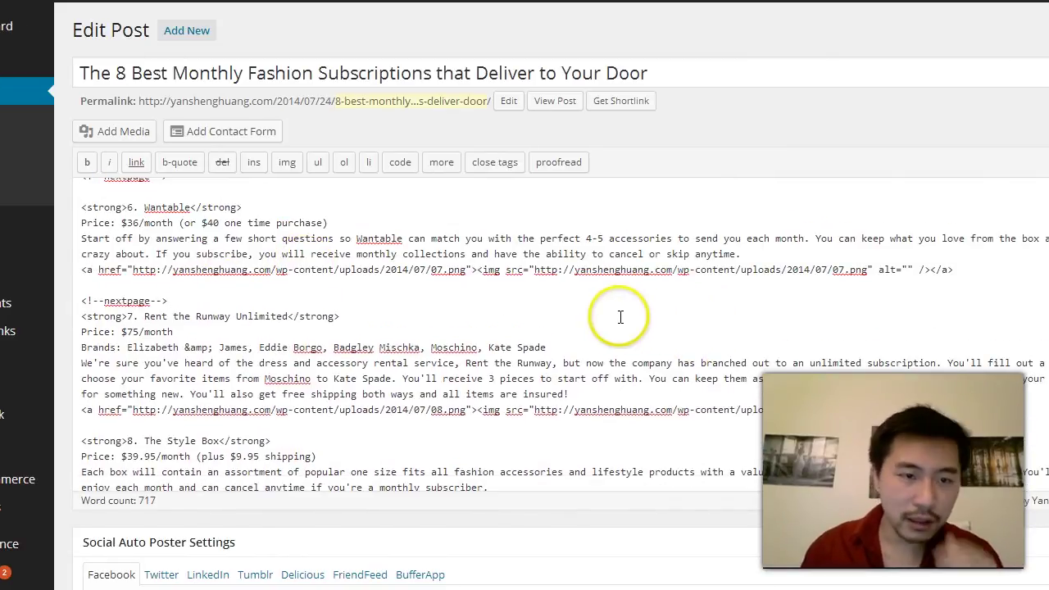
key(Return)
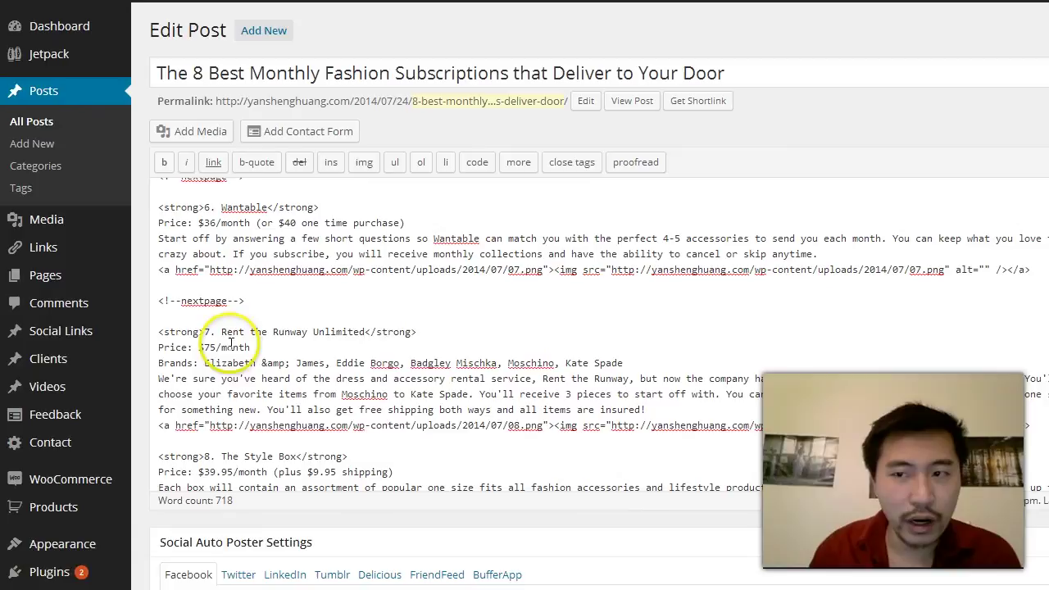
Inspect the Rent the Runway Unlimited heading and the page break marker above item 7
mouse_move(365, 332)
mouse_down()
mouse_move(205, 332)
mouse_move(246, 348)
mouse_move(371, 332)
mouse_up()
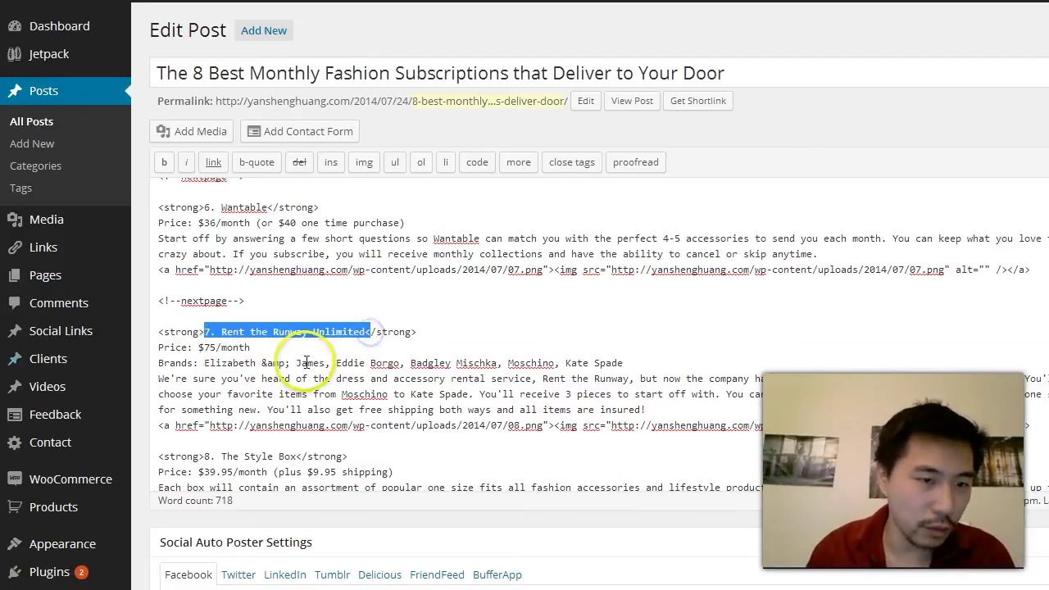
drag(277, 305, 115, 302)
key(ctrl+c)
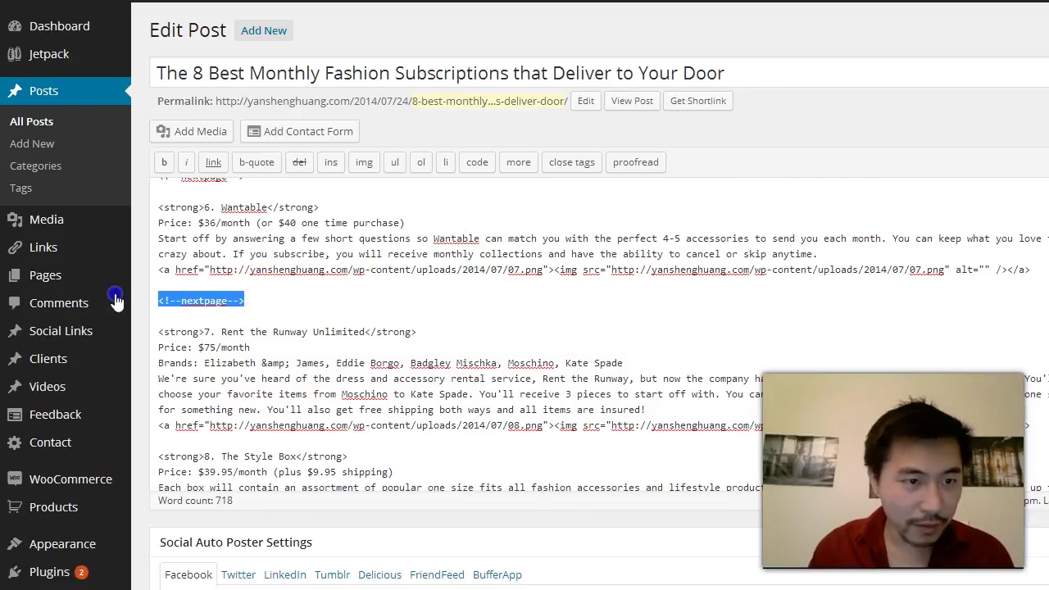
click(205, 332)
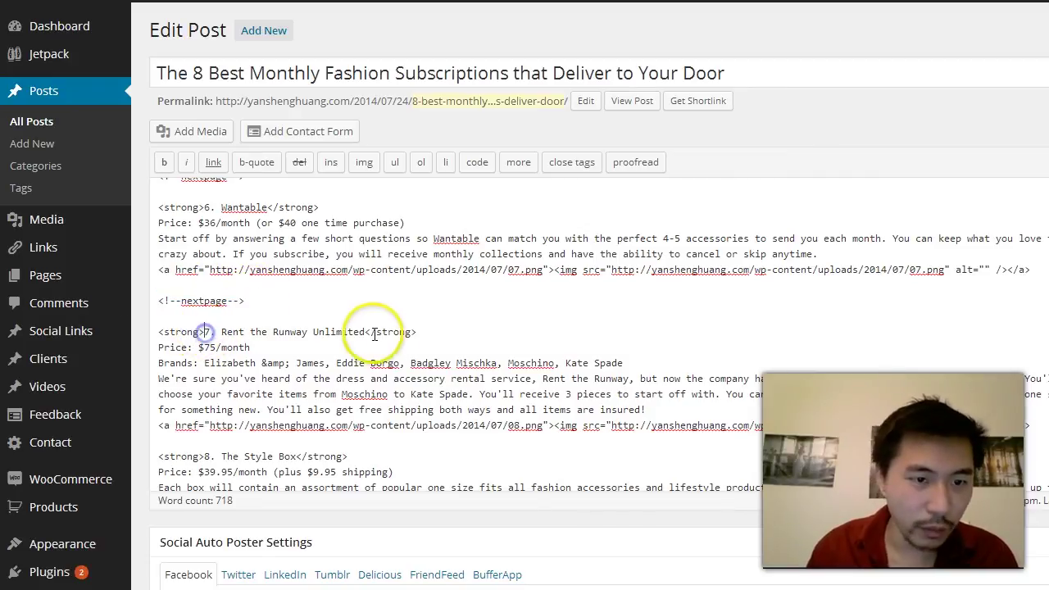
drag(397, 334, 349, 331)
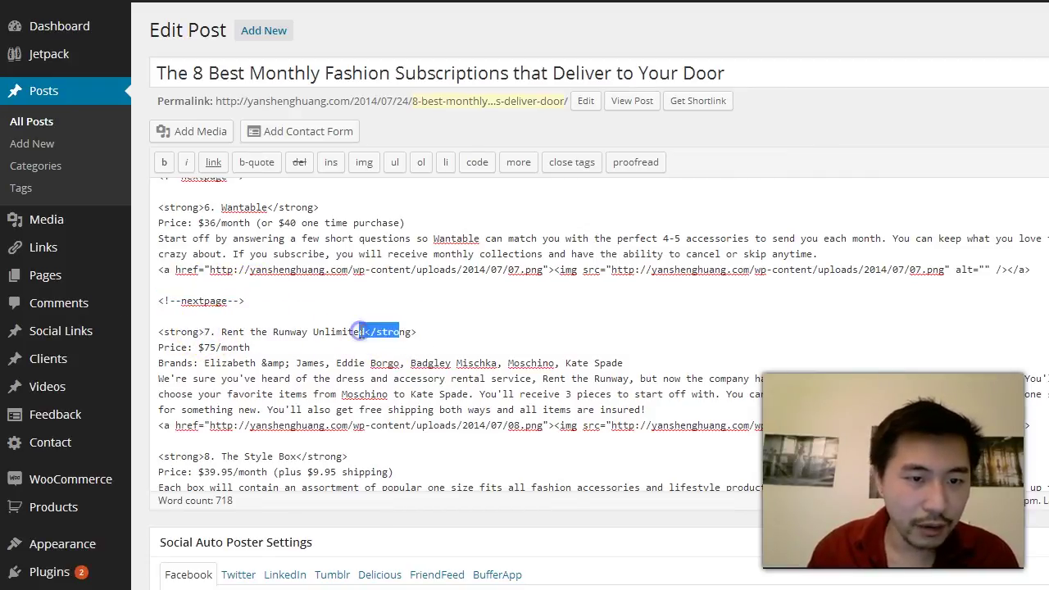
click(427, 330)
click(213, 300)
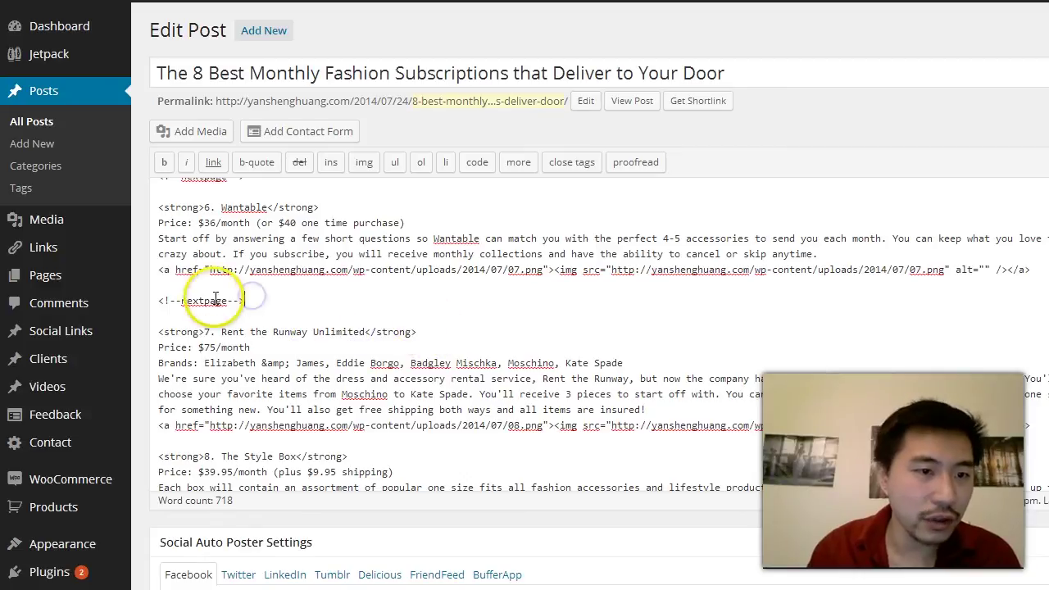
Paste a <!--nextpage--> tag below the Rent the Runway image link, before The Style Box
scroll(258, 324, down, 1)
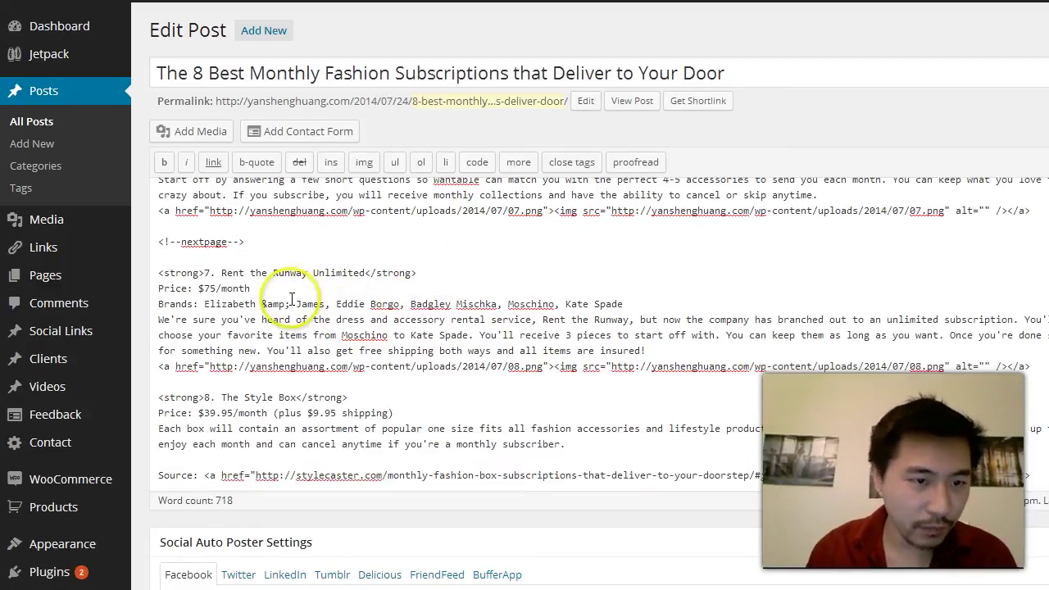
click(283, 380)
key(ctrl+v)
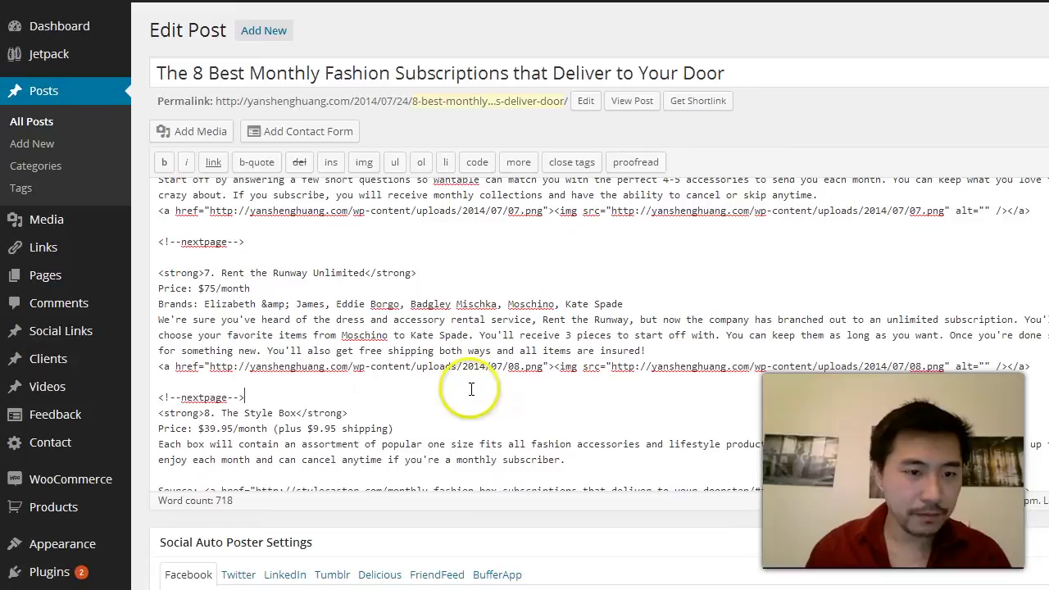
scroll(468, 382, down, 1)
scroll(471, 381, down, 3)
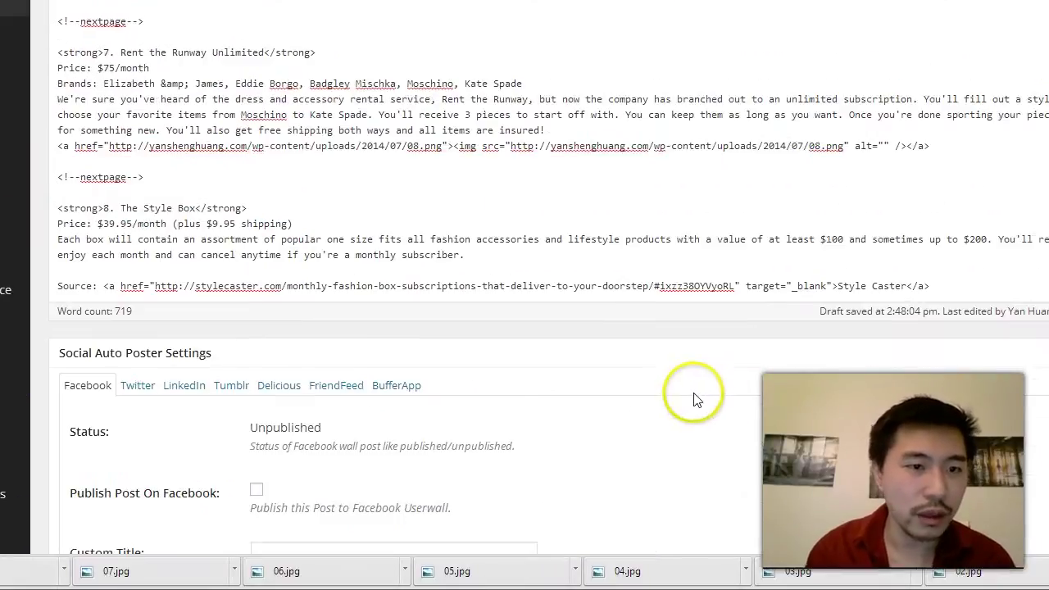
scroll(673, 246, up, 3)
scroll(590, 229, up, 10)
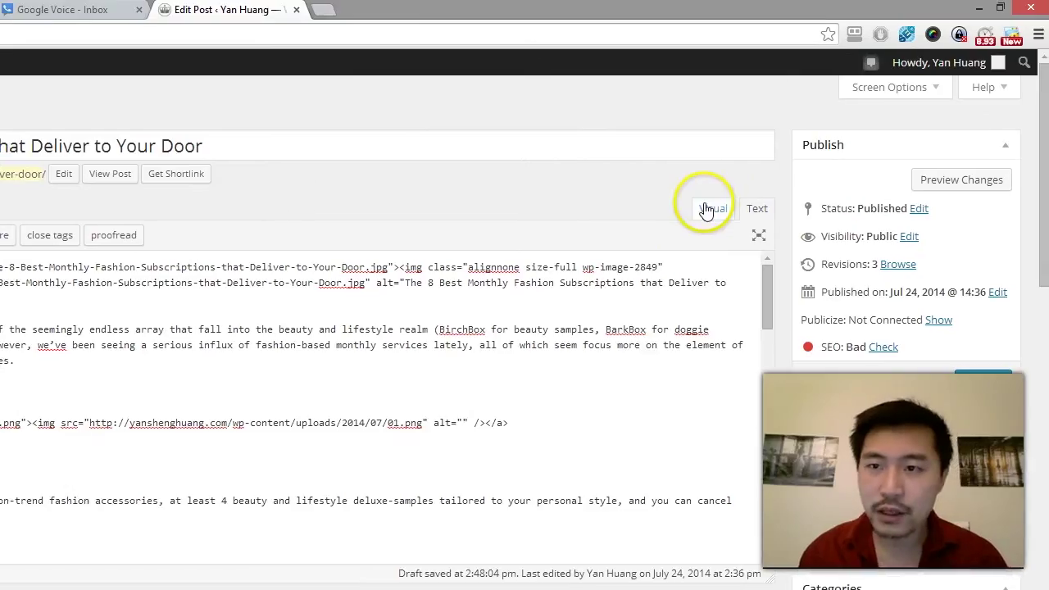
Return to the Visual view and scroll the post checking each PAGE BREAK divider
click(708, 209)
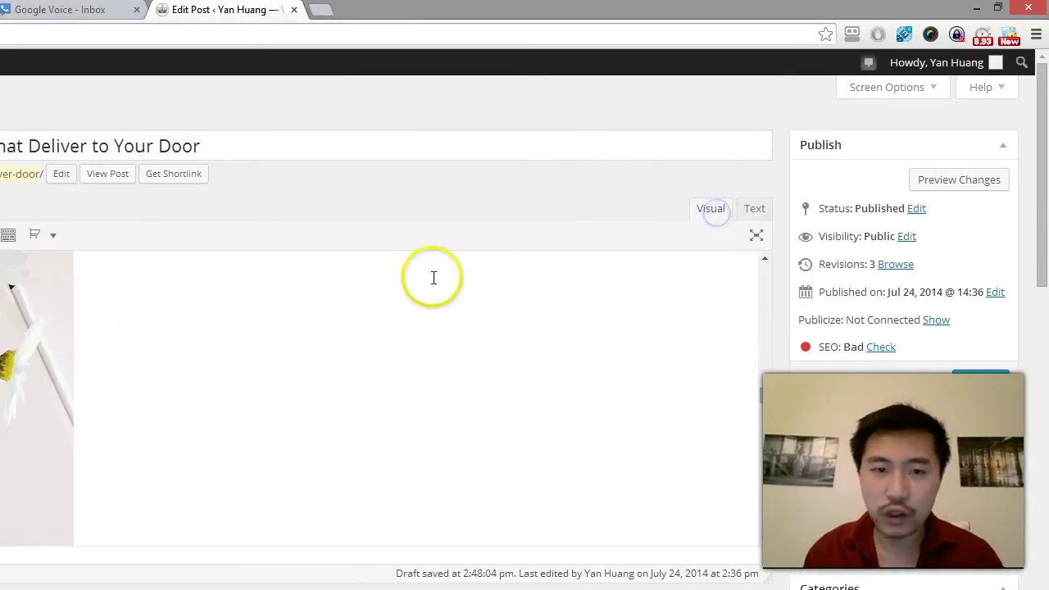
drag(767, 393, 766, 269)
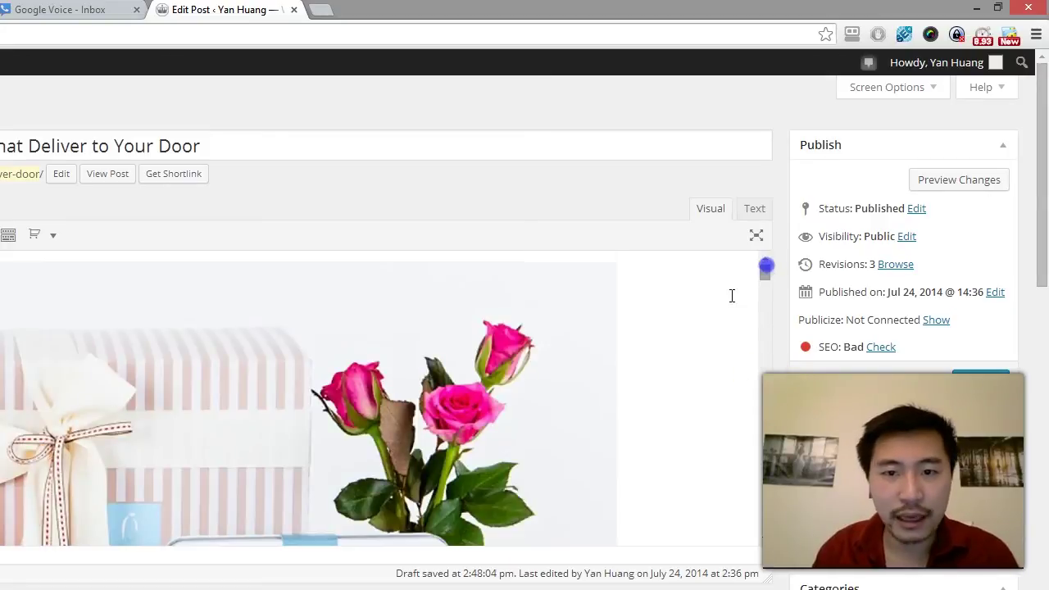
scroll(710, 320, down, 2)
scroll(681, 332, down, 8)
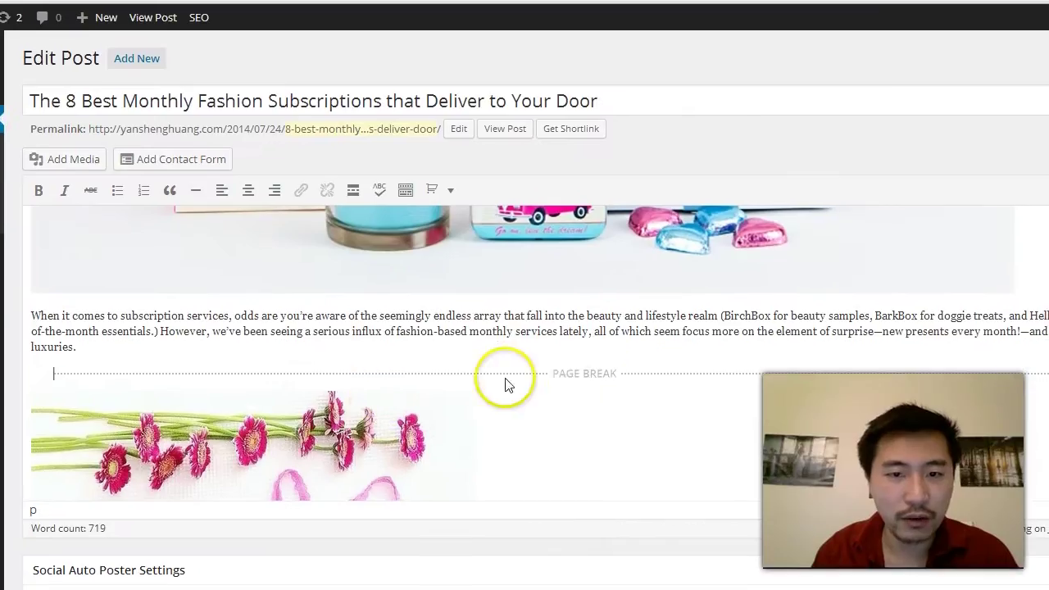
scroll(595, 354, down, 10)
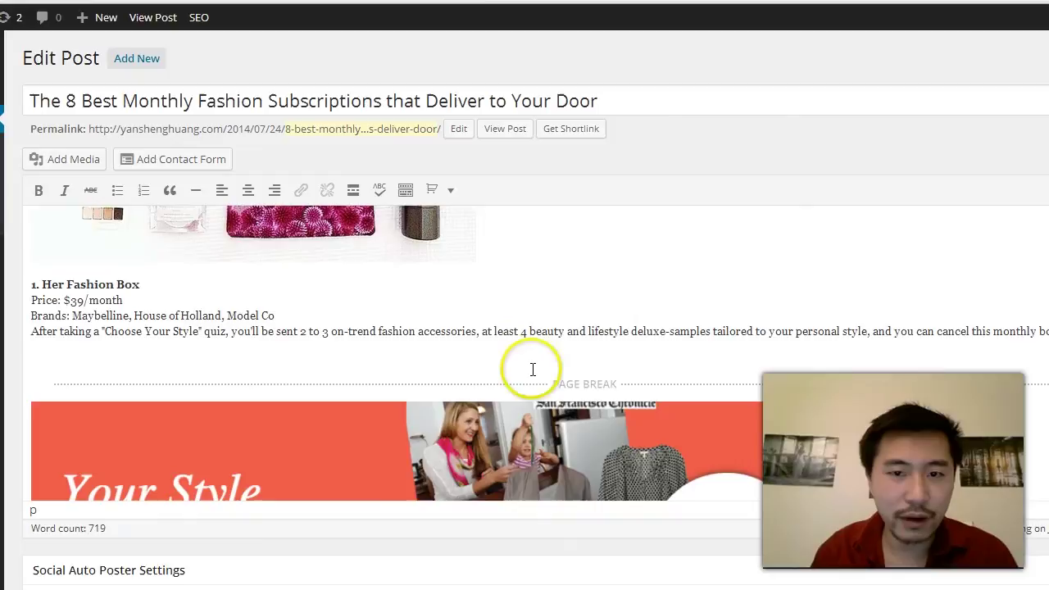
scroll(595, 358, down, 12)
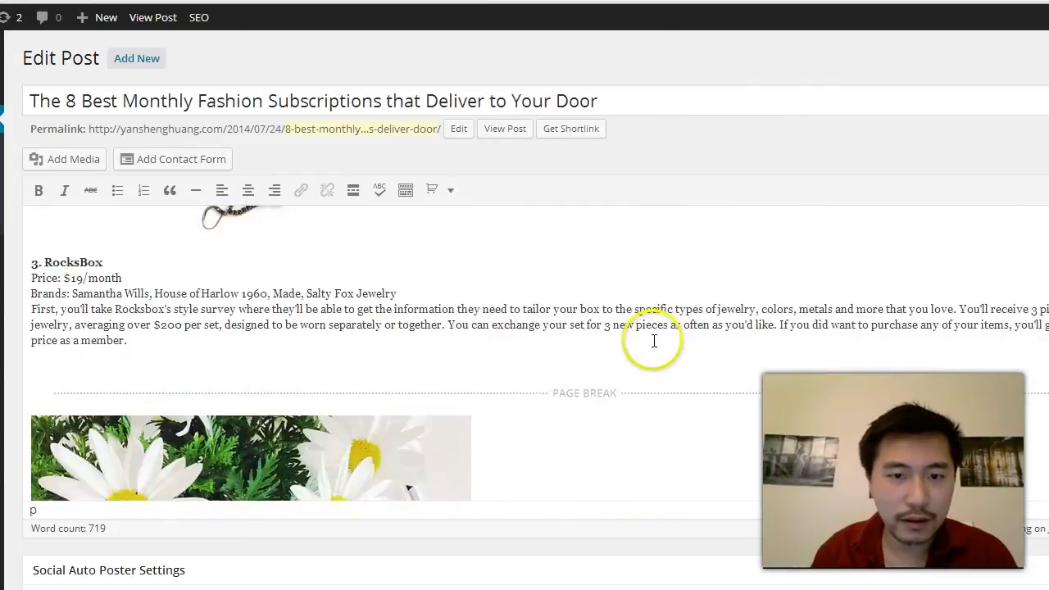
scroll(654, 337, down, 12)
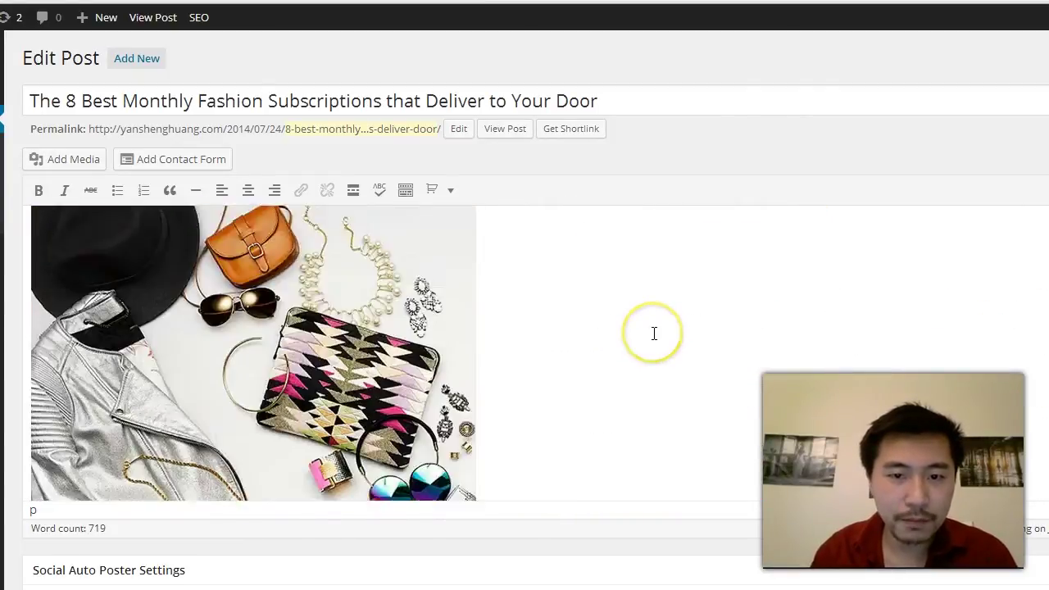
scroll(654, 334, down, 2)
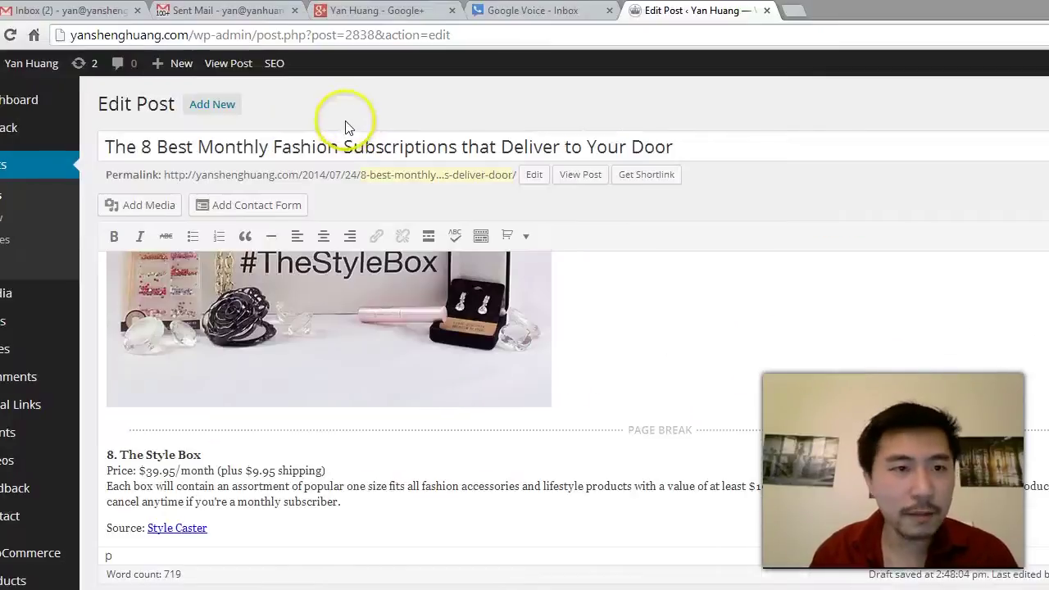
Open the published post in a new browser tab
right_click(238, 64)
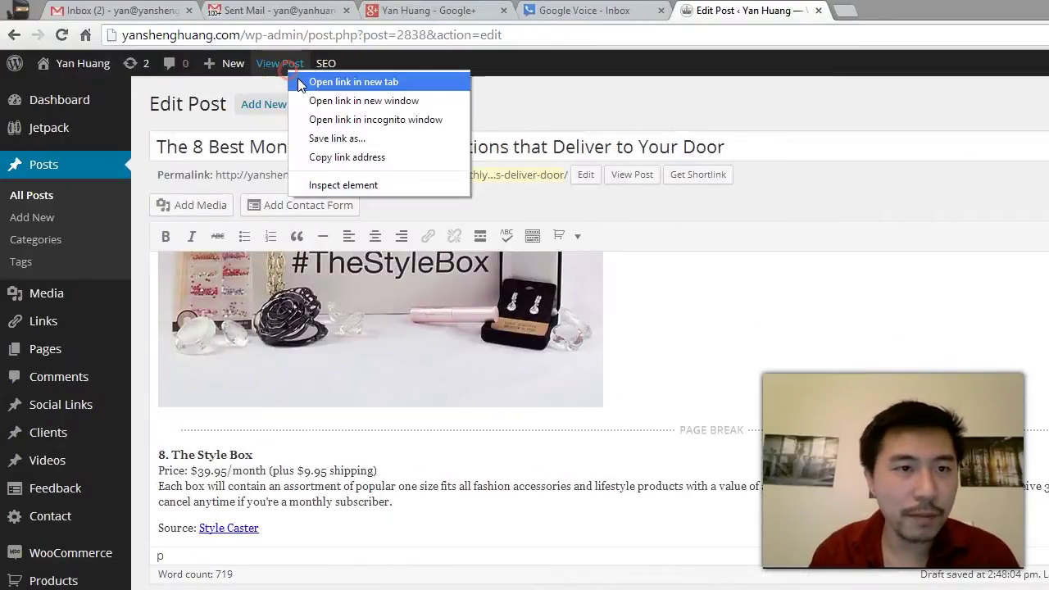
click(300, 83)
click(703, 10)
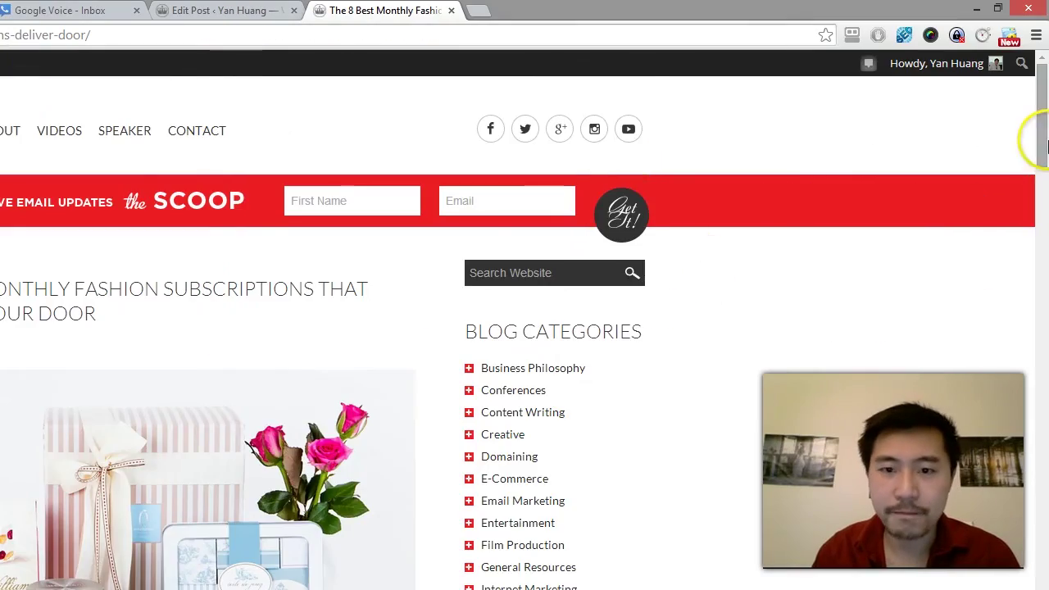
drag(1035, 136, 976, 132)
Back in the editor, Update the post to publish the page-break changes
click(176, 22)
click(955, 387)
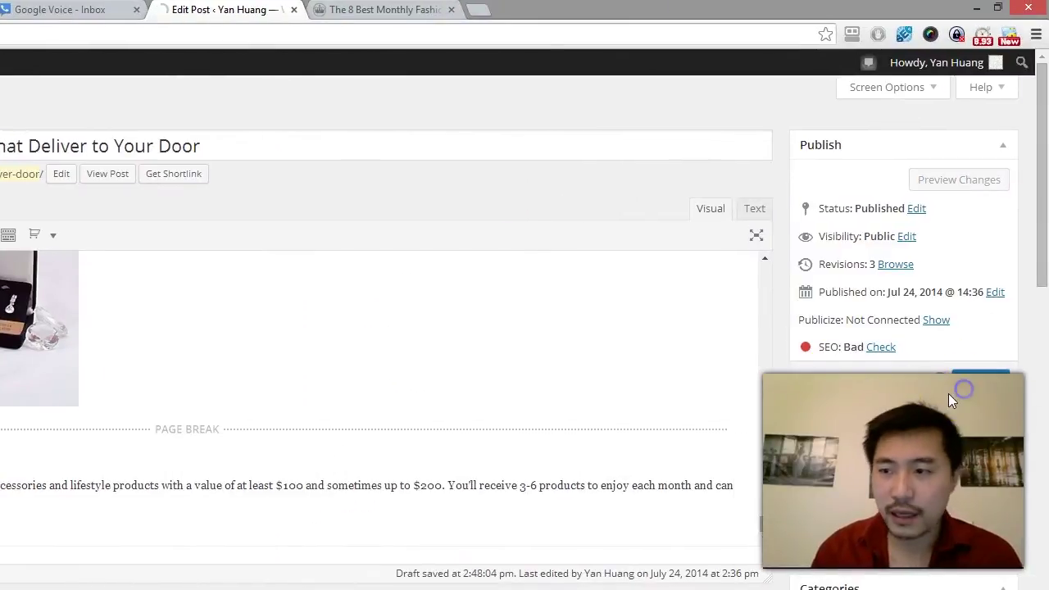
click(698, 115)
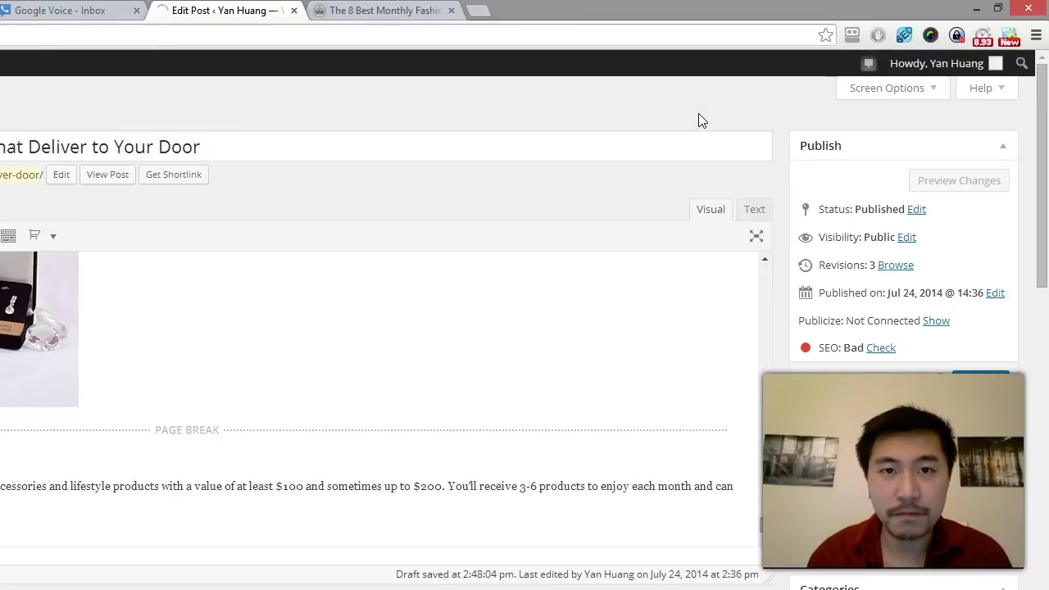
scroll(498, 370, down, 10)
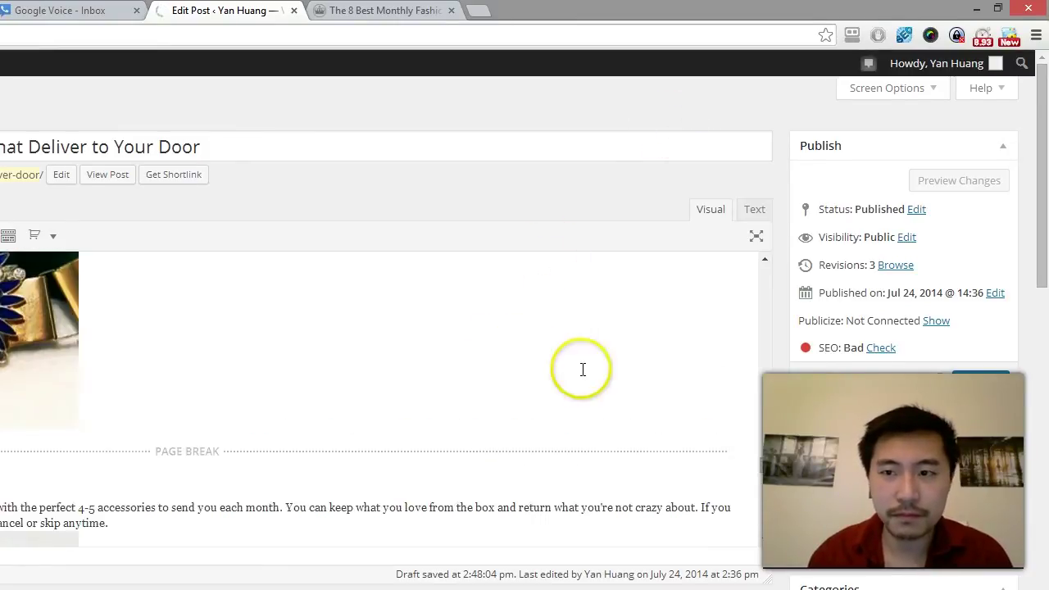
scroll(760, 393, up, 10)
scroll(768, 196, up, 3)
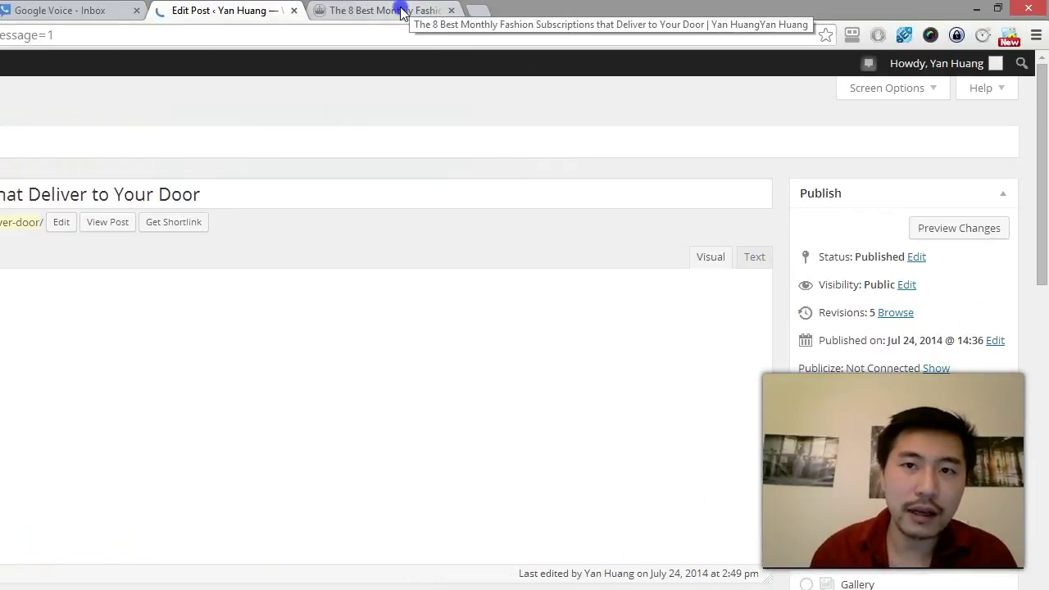
Reload the live post tab so the 'Pages: 1 2 … 9' links appear
click(402, 11)
scroll(51, 300, up, 5)
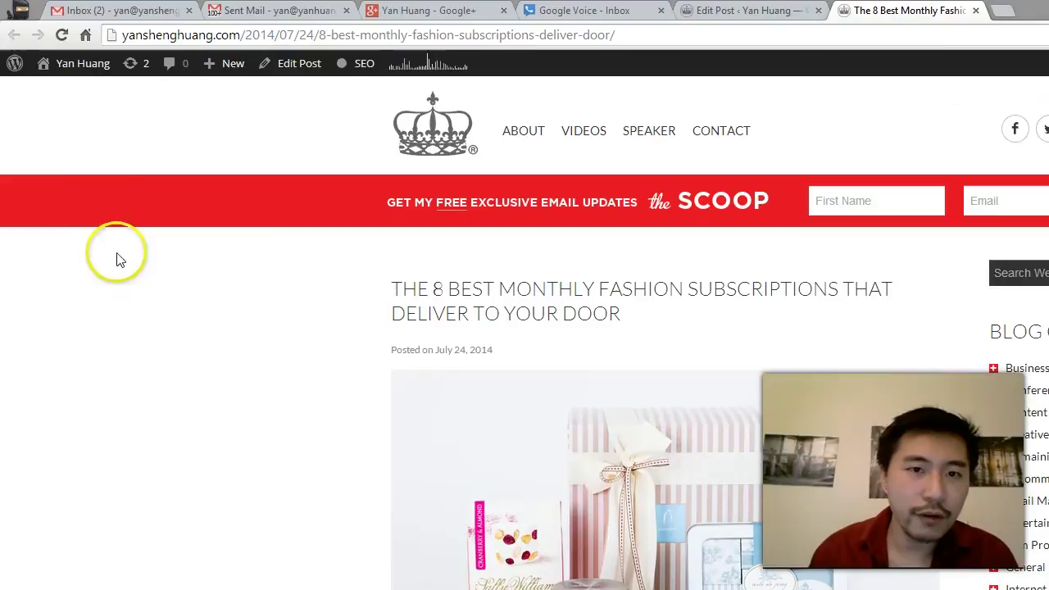
click(62, 35)
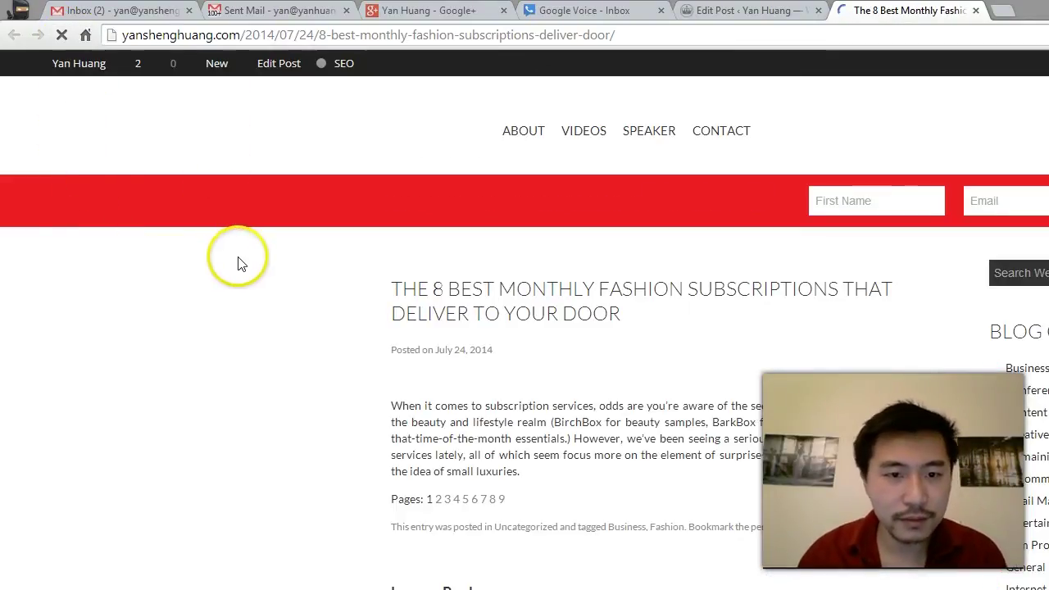
scroll(303, 375, down, 5)
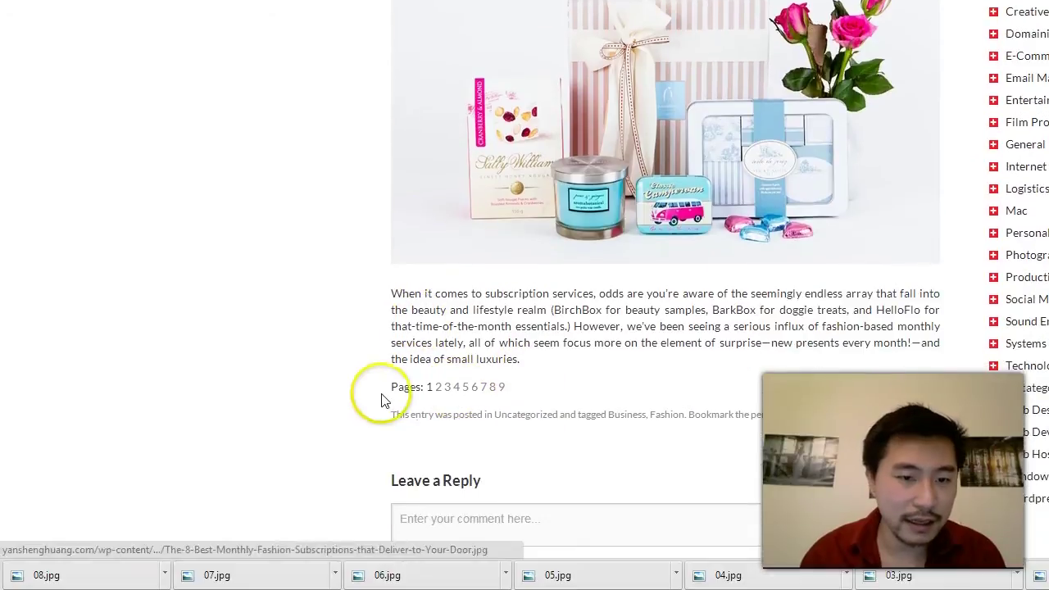
Check page 2 showing Her Fashion Box, then go back to page 1
click(438, 387)
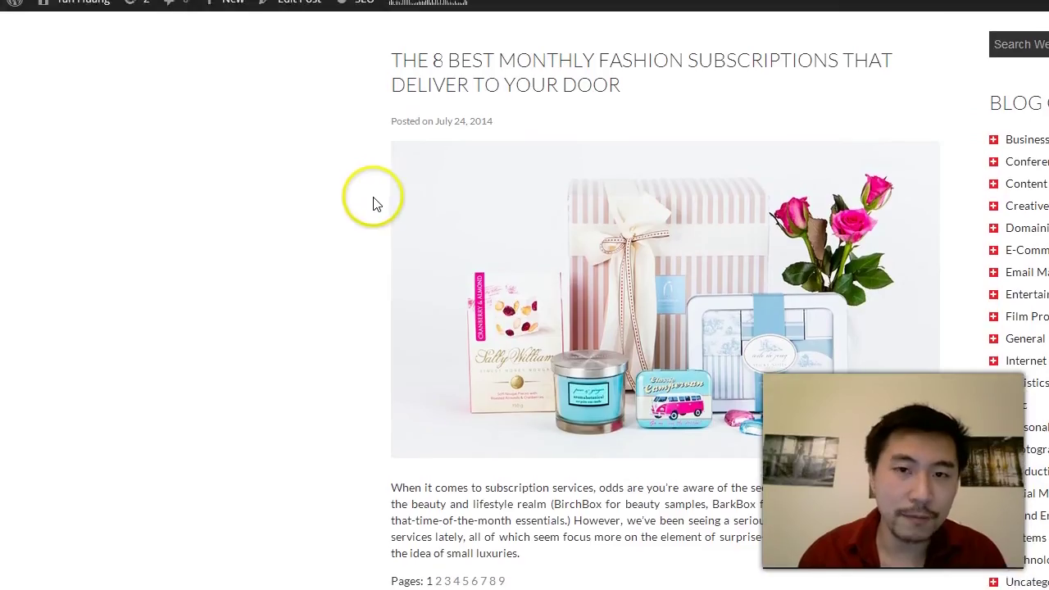
scroll(353, 203, down, 7)
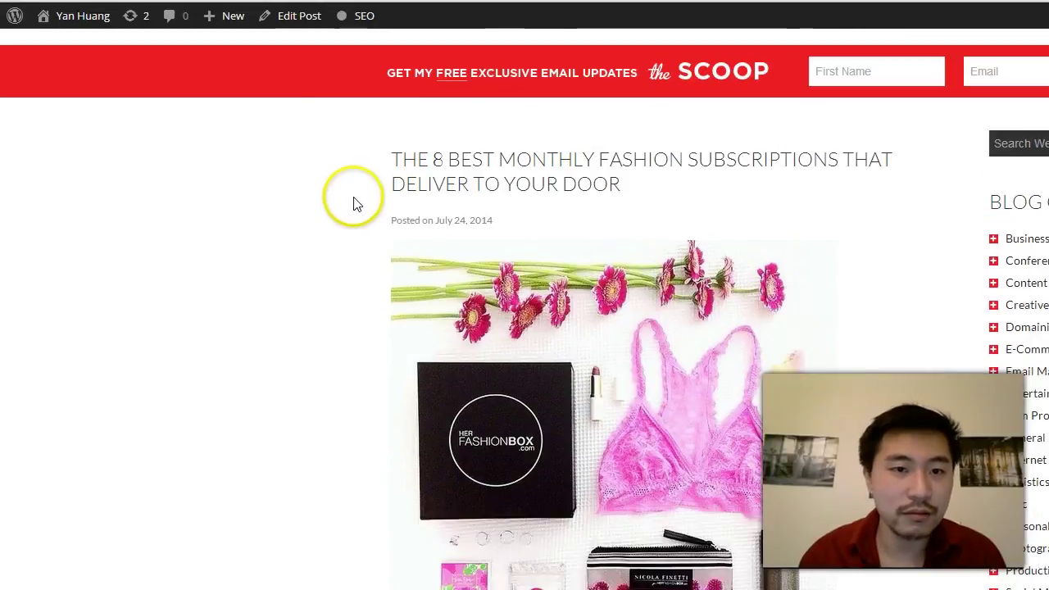
scroll(561, 414, up, 3)
scroll(506, 401, down, 1)
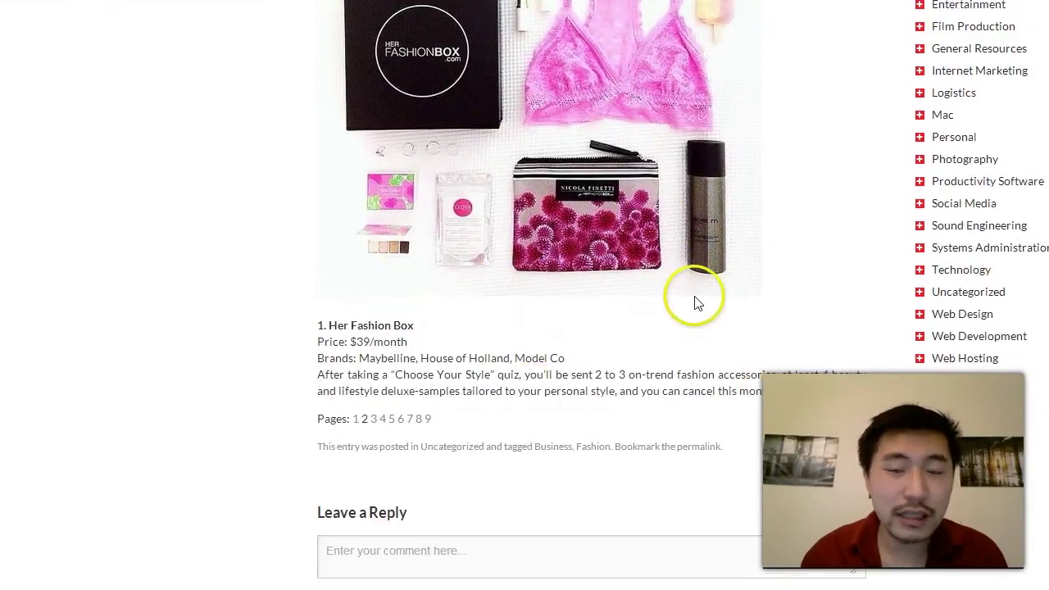
scroll(711, 301, up, 4)
scroll(693, 304, down, 5)
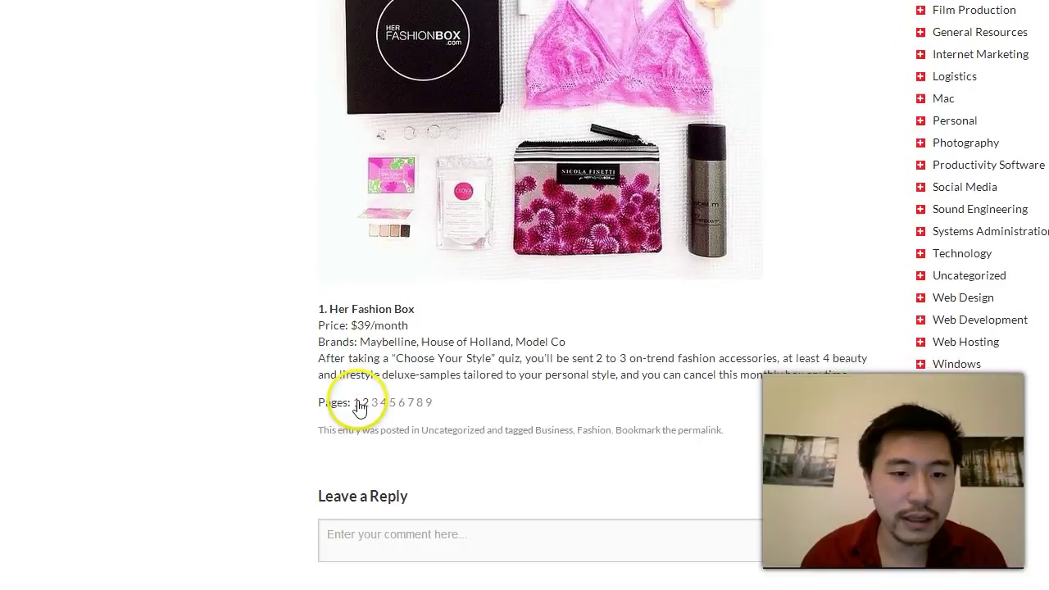
click(355, 396)
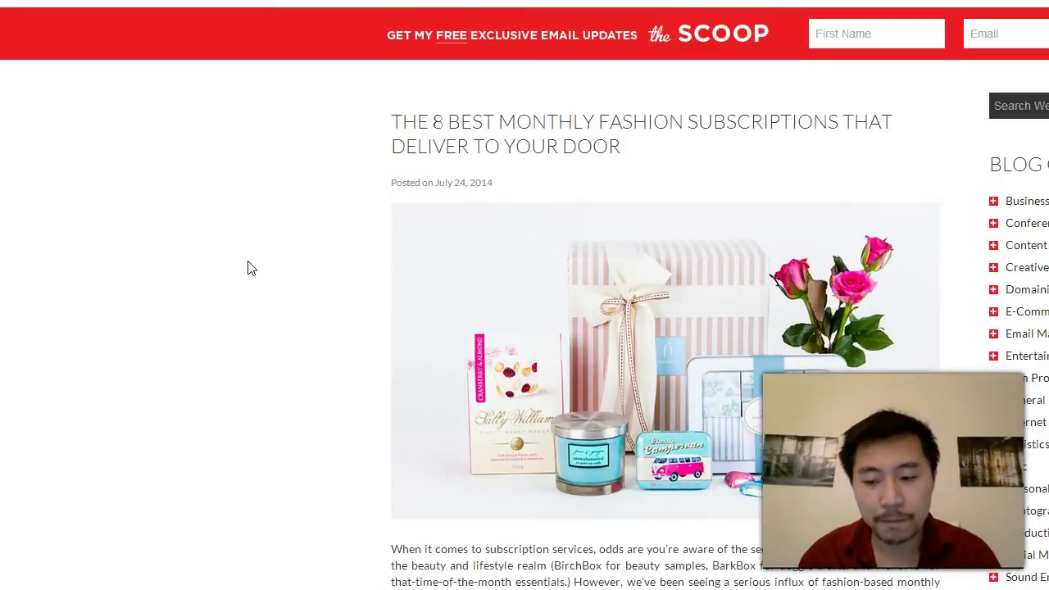
scroll(251, 268, down, 2)
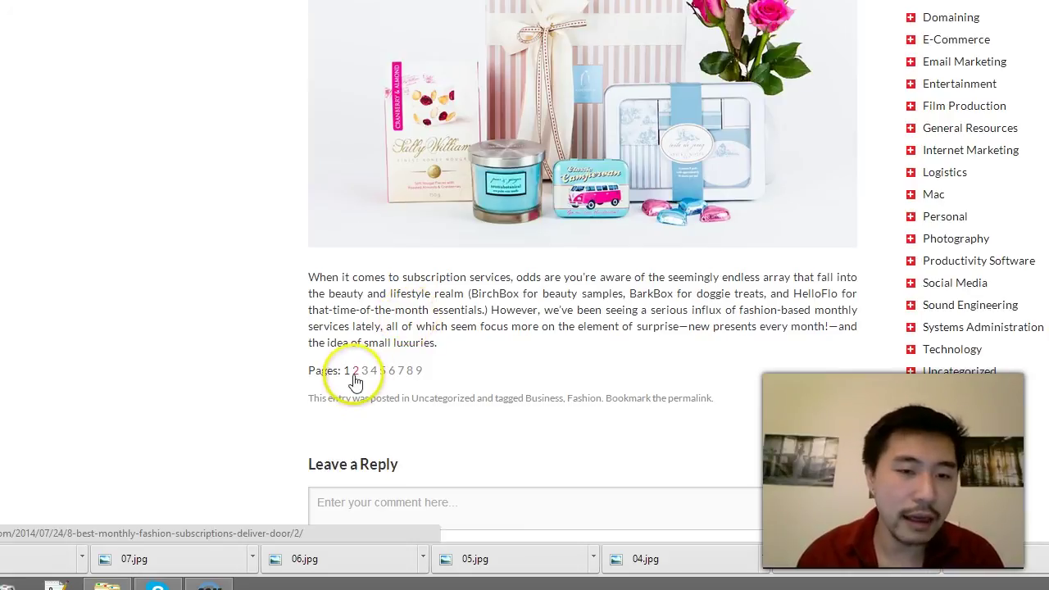
scroll(346, 373, up, 1)
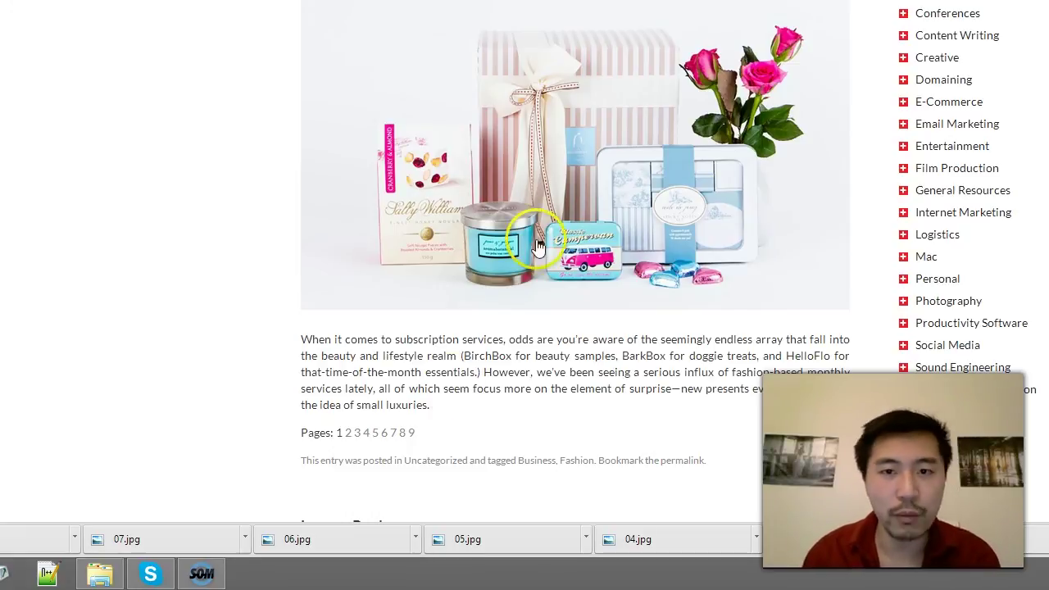
click(495, 412)
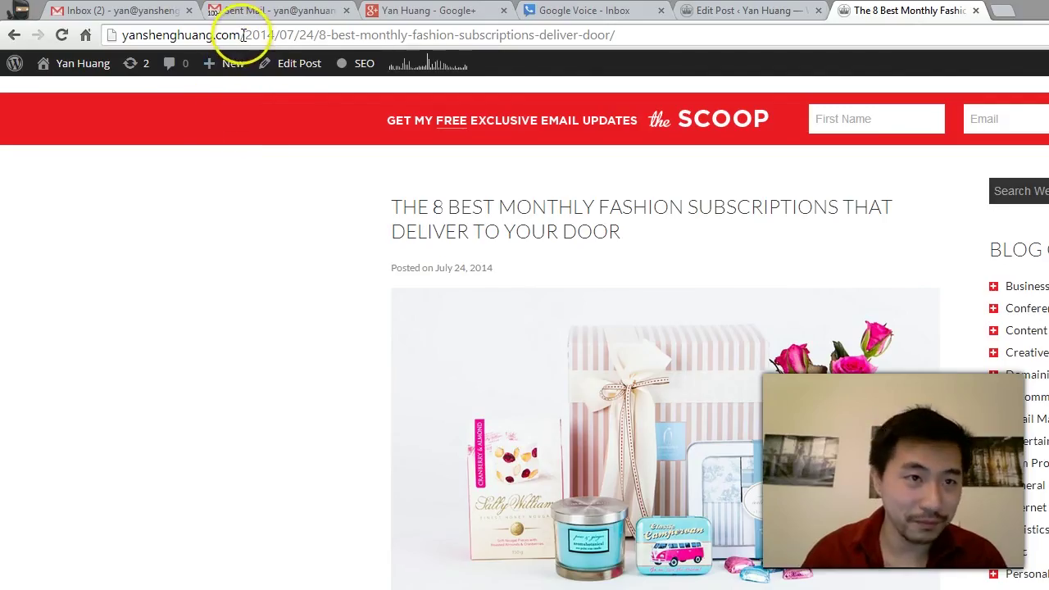
drag(243, 35, 48, 41)
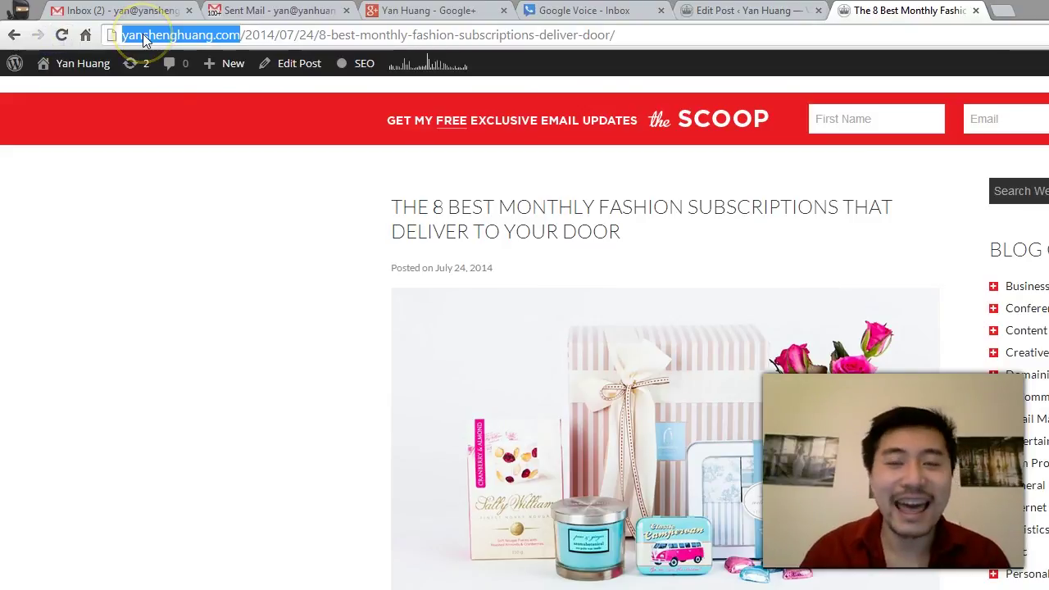
click(197, 180)
scroll(202, 180, up, 1)
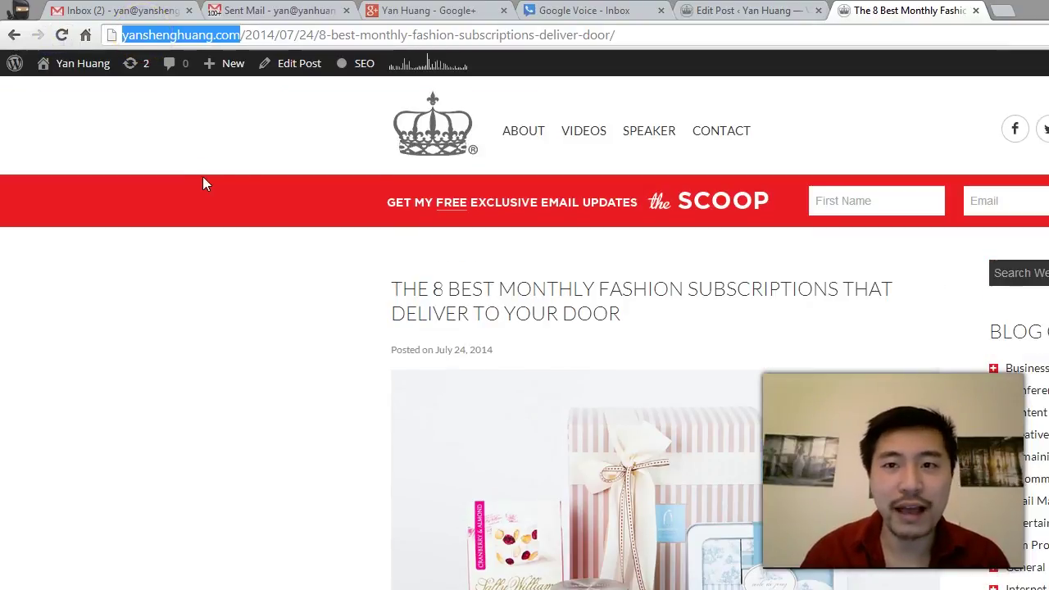
mouse_move(1020, 139)
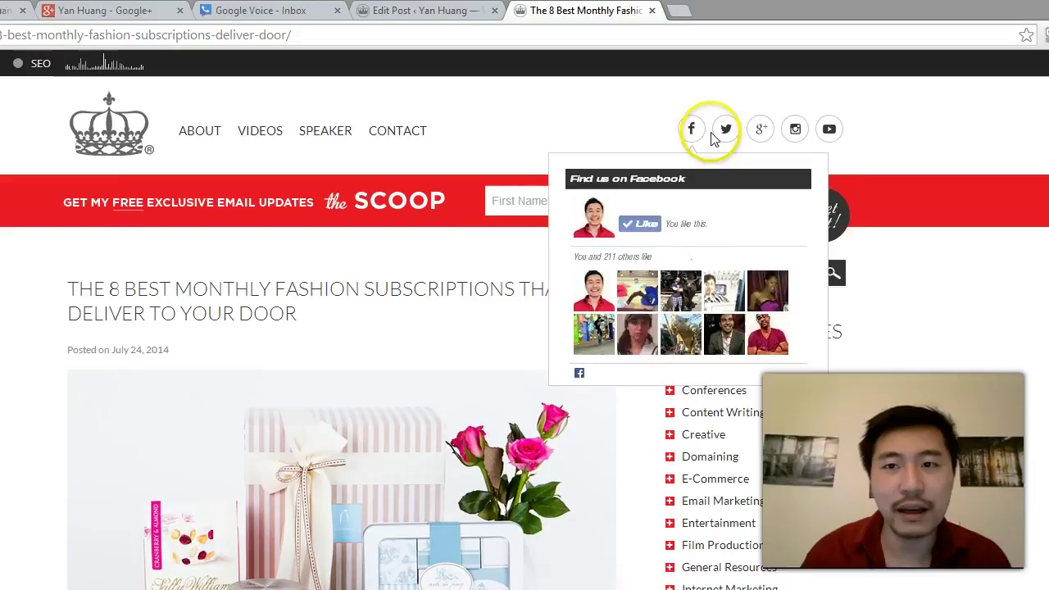
mouse_move(734, 140)
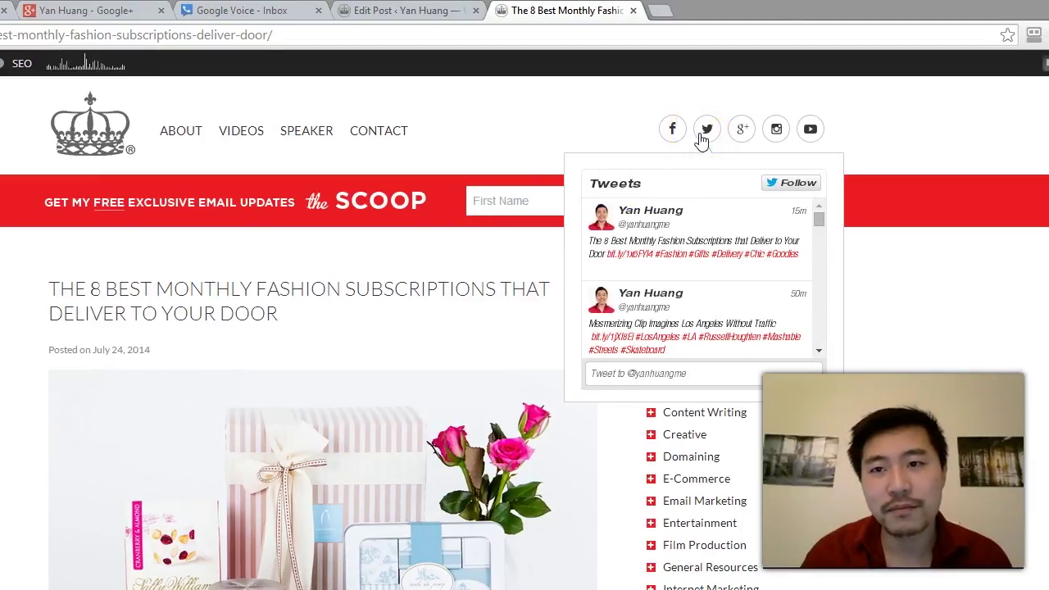
mouse_move(738, 136)
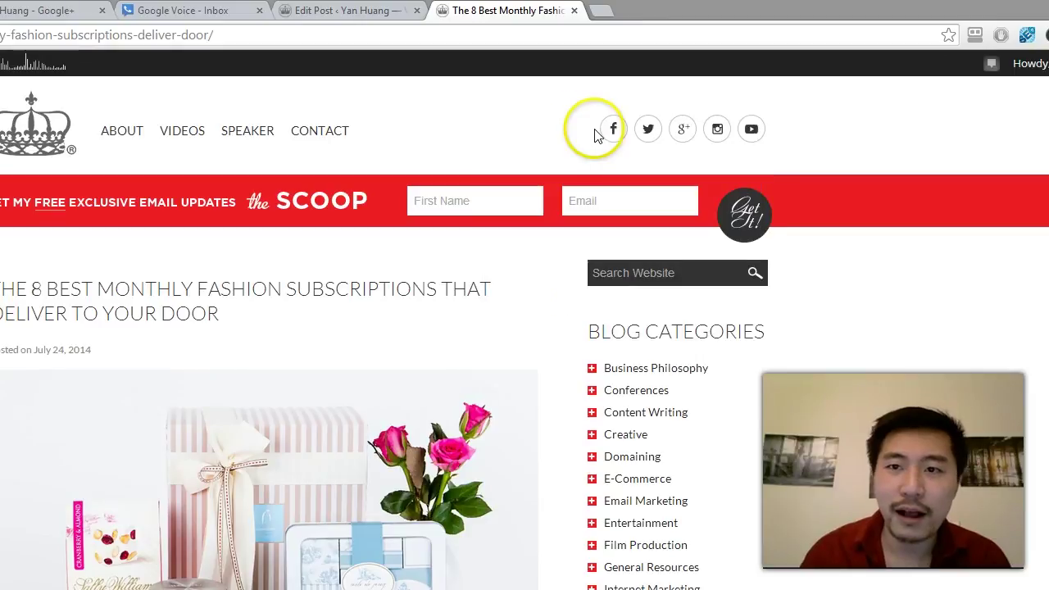
mouse_move(613, 128)
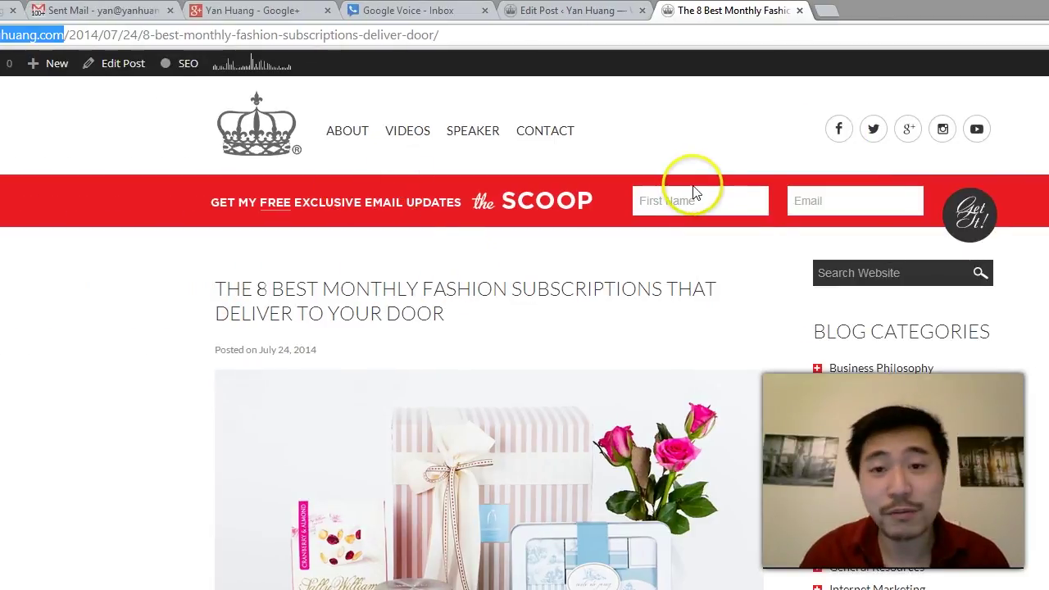
click(460, 196)
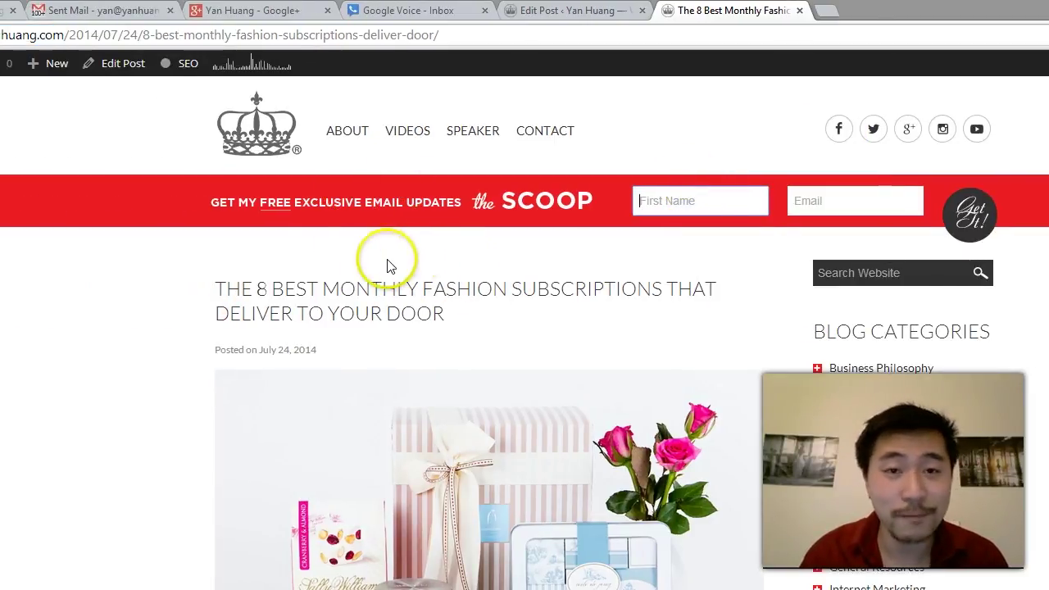
click(243, 308)
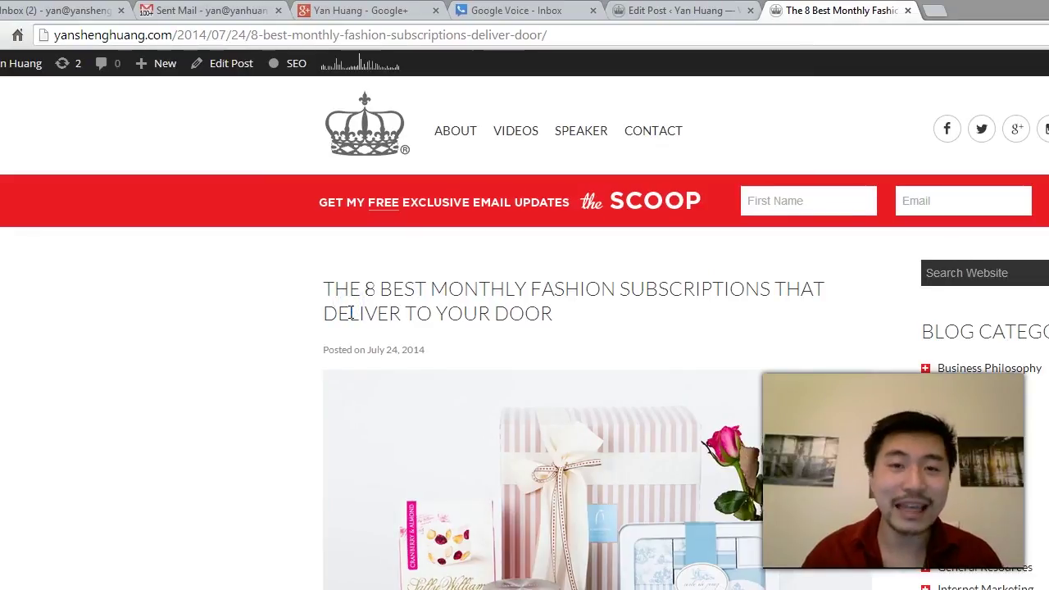